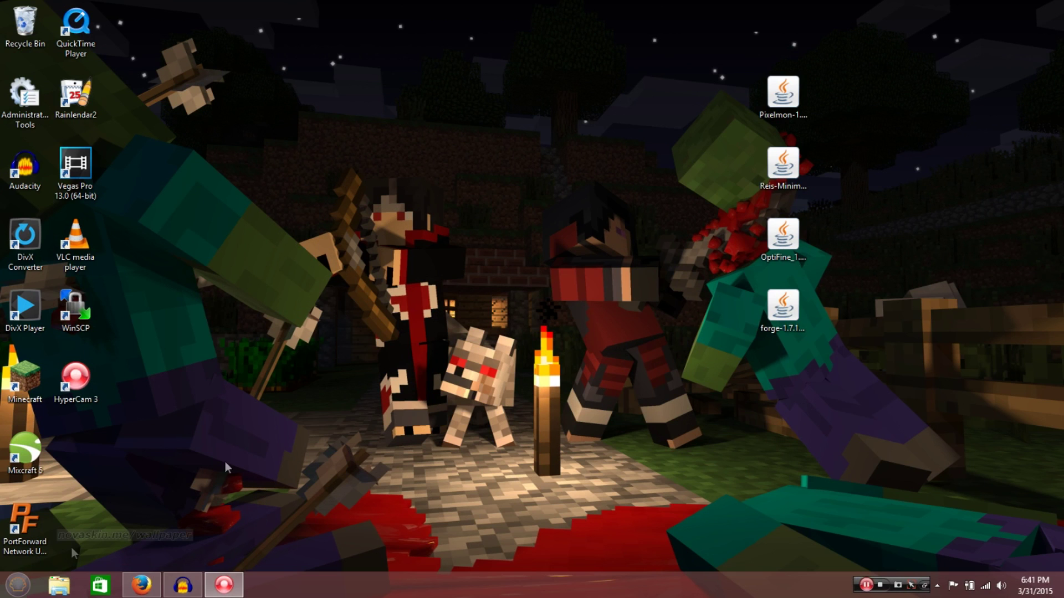
# Switch to Firefox and preview the video embedded on the PikaCity install page, pausing it after a short stretch
pyautogui.click(143, 588)
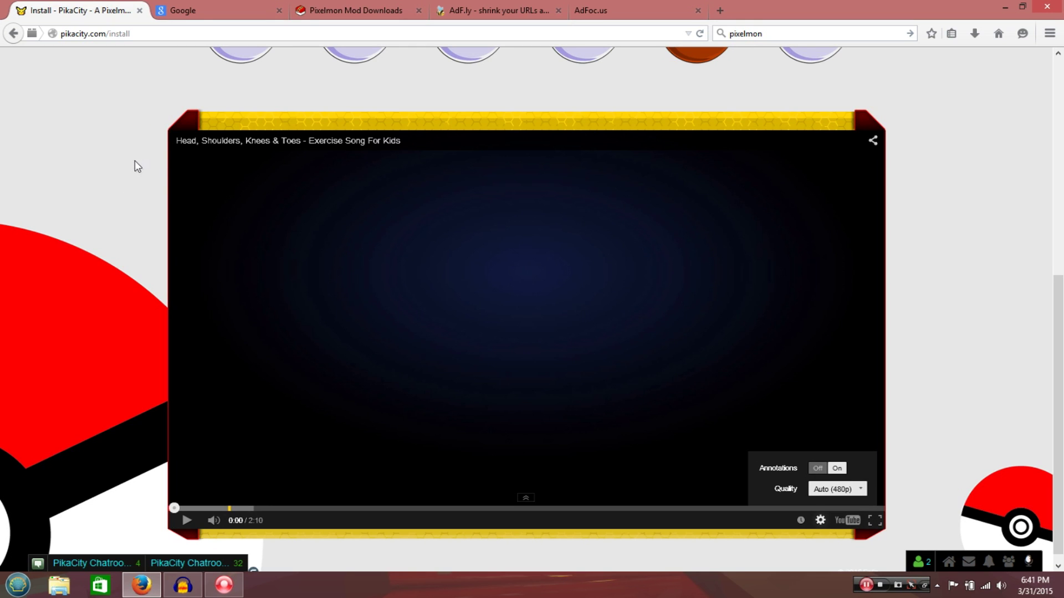
pyautogui.scroll(3, 138, 161)
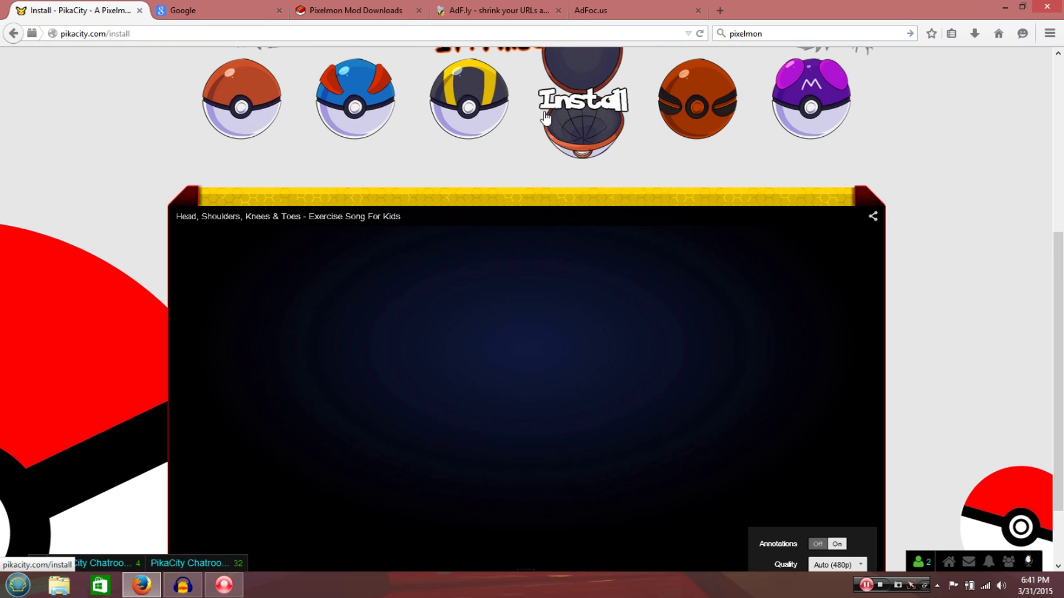
pyautogui.scroll(-3, 113, 266)
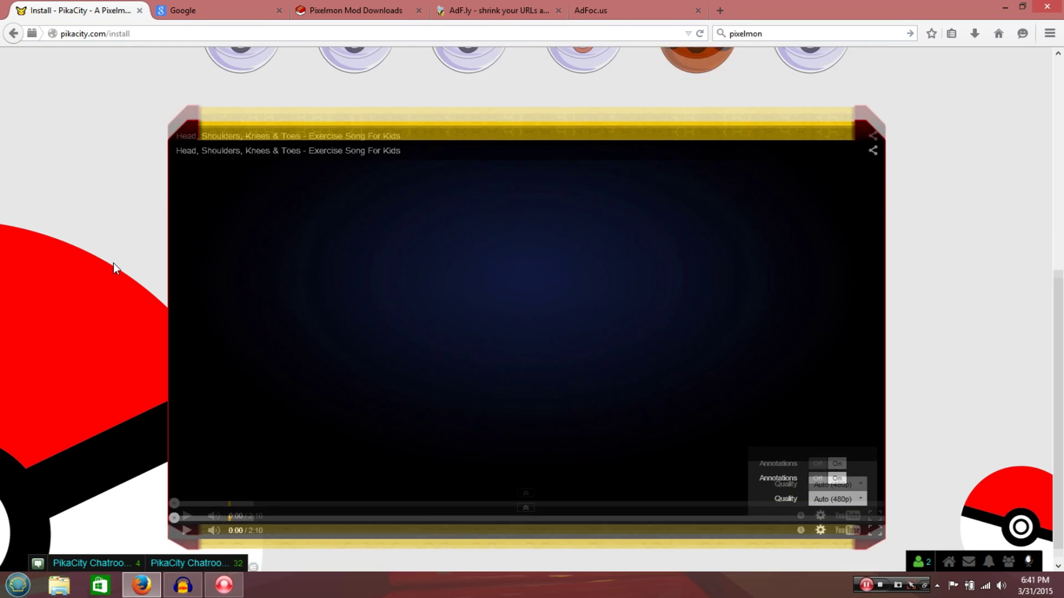
pyautogui.scroll(3, 113, 262)
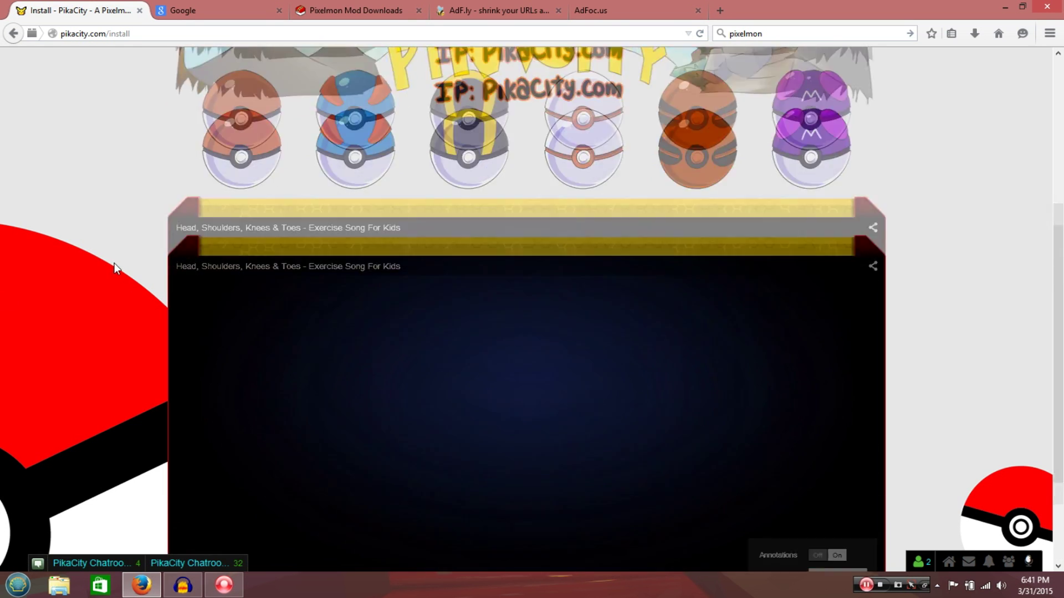
pyautogui.scroll(-3, 114, 264)
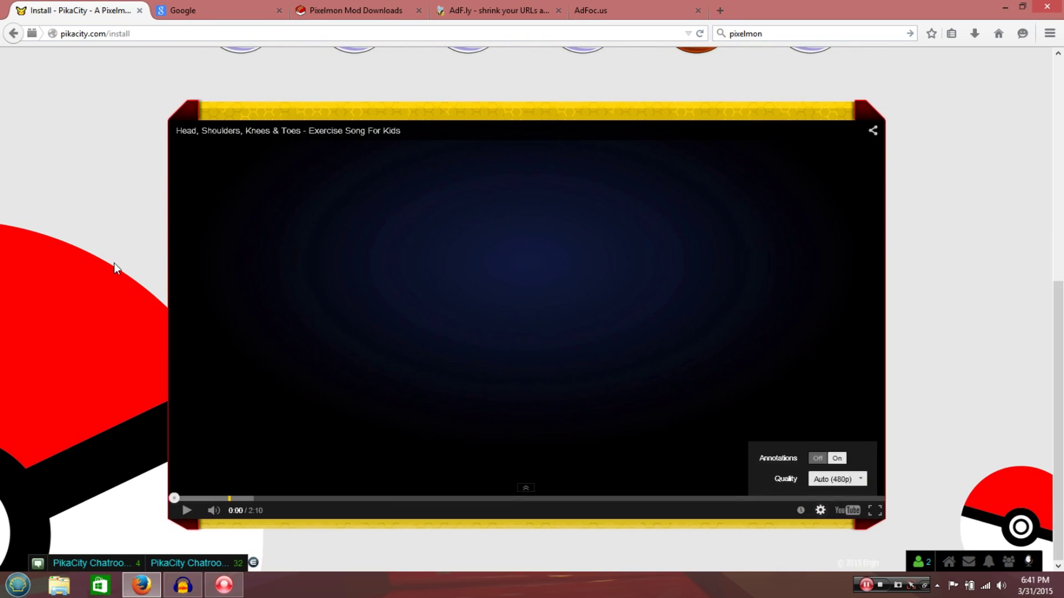
pyautogui.click(183, 513)
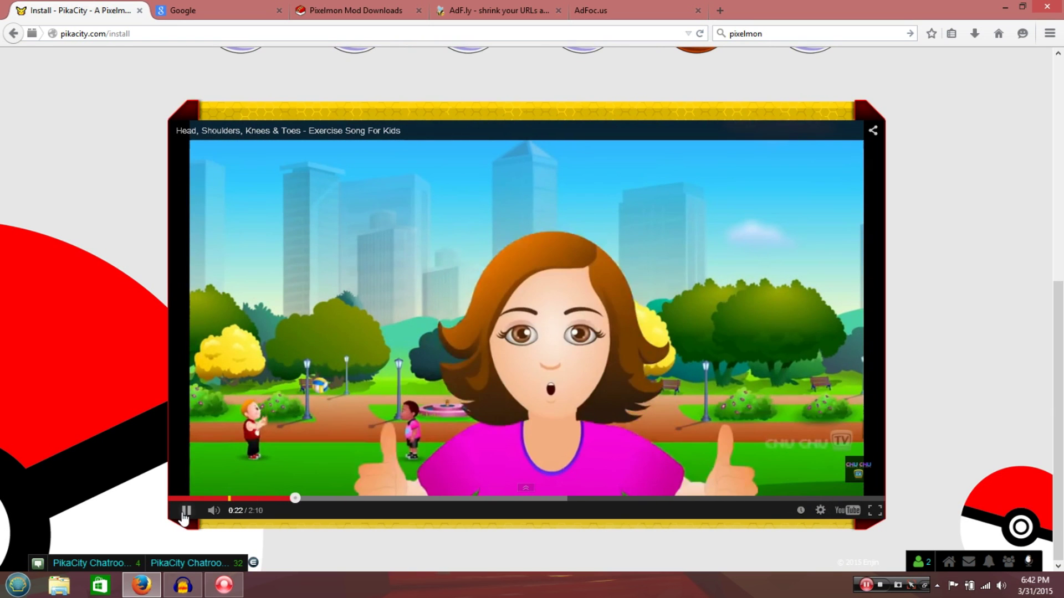
pyautogui.click(186, 510)
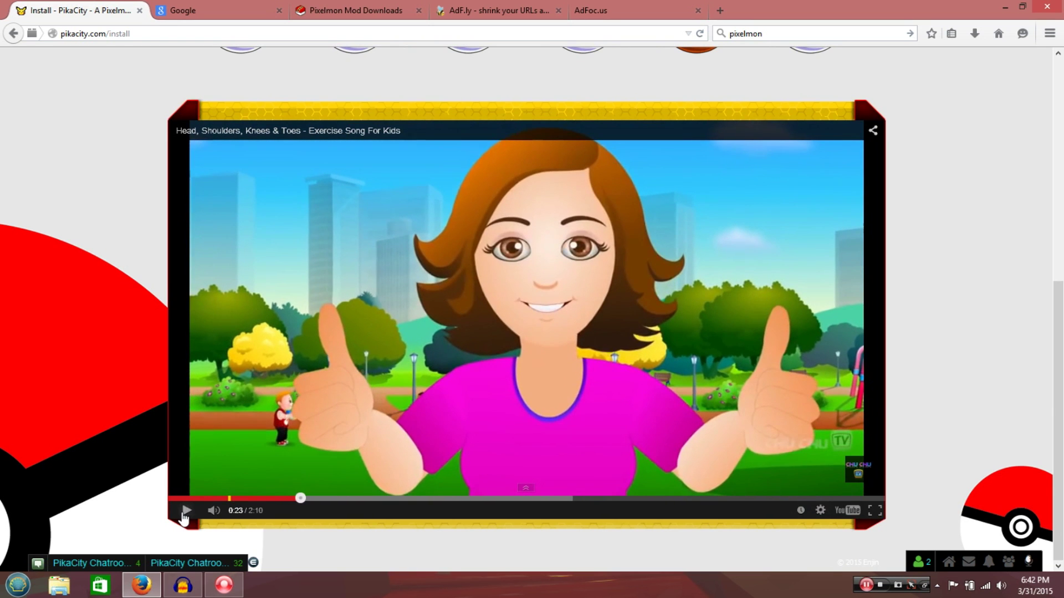
# Search Google for "pixelmon" and close the search results page
pyautogui.click(351, 12)
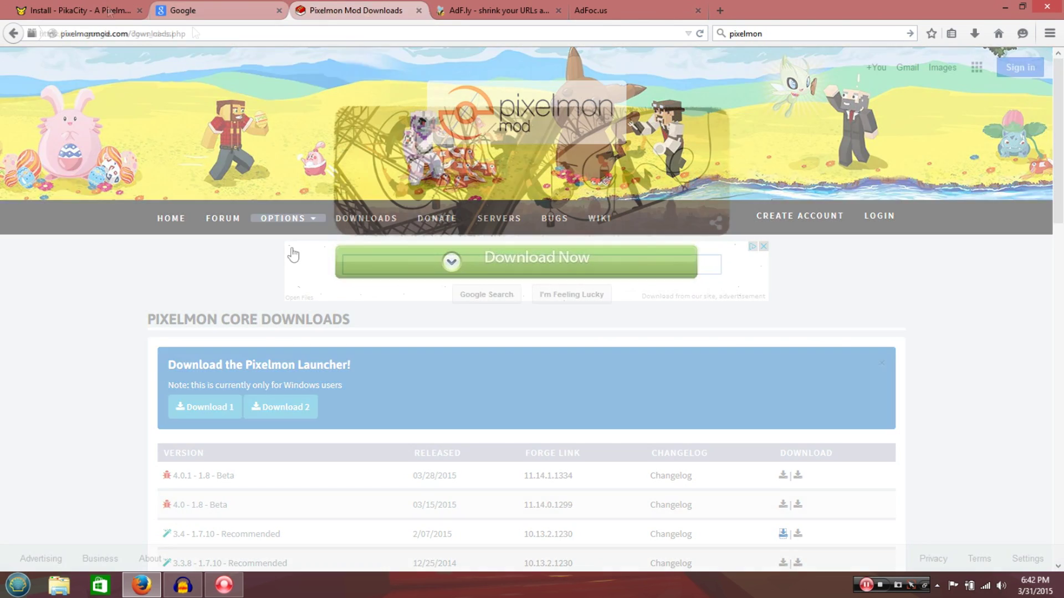
pyautogui.click(172, 14)
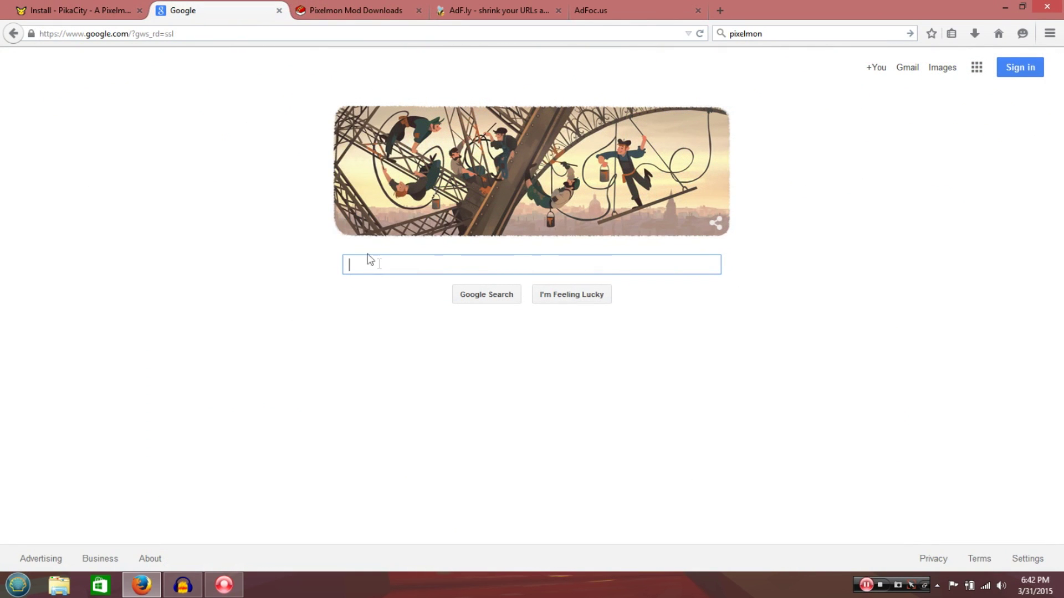
pyautogui.write('pix')
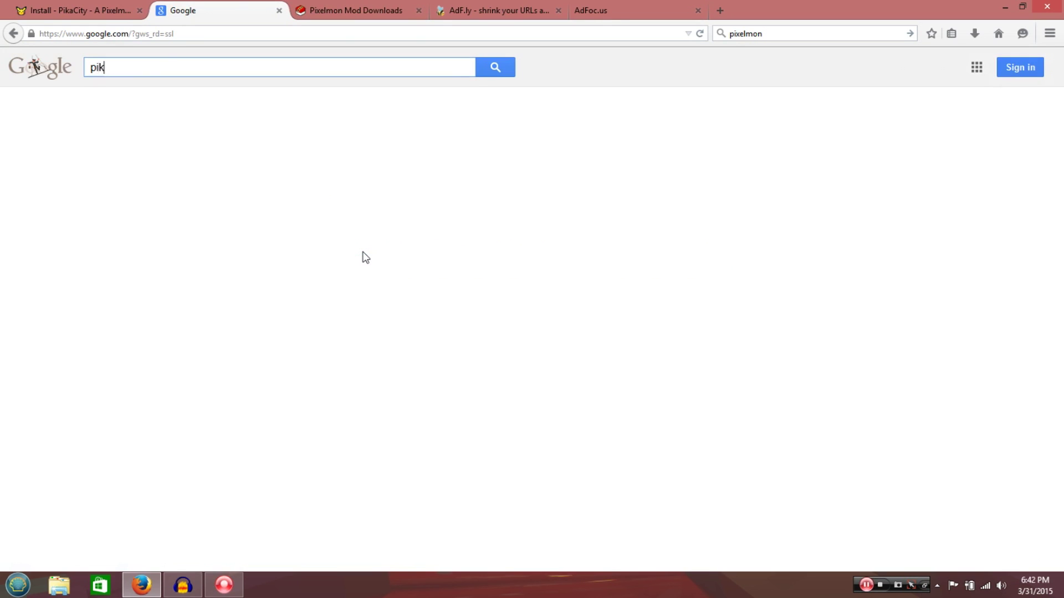
pyautogui.write('elmon')
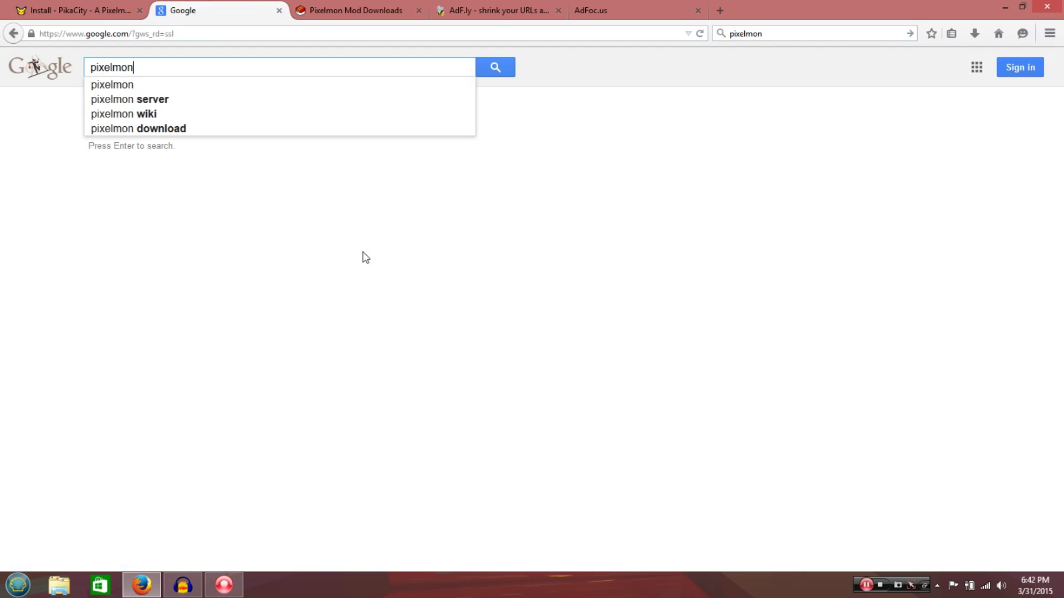
pyautogui.press('Return')
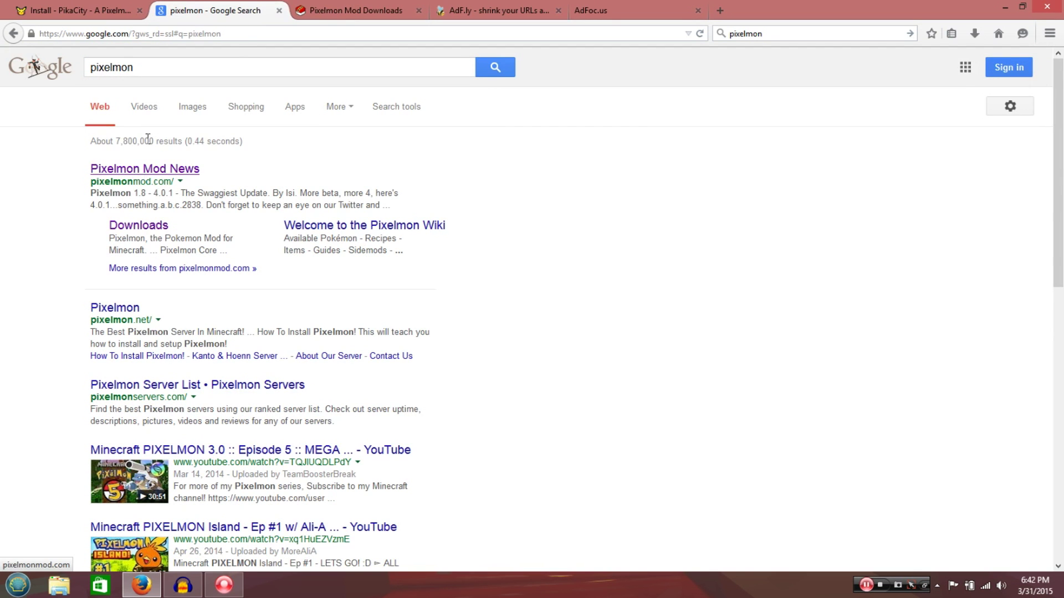
pyautogui.click(279, 10)
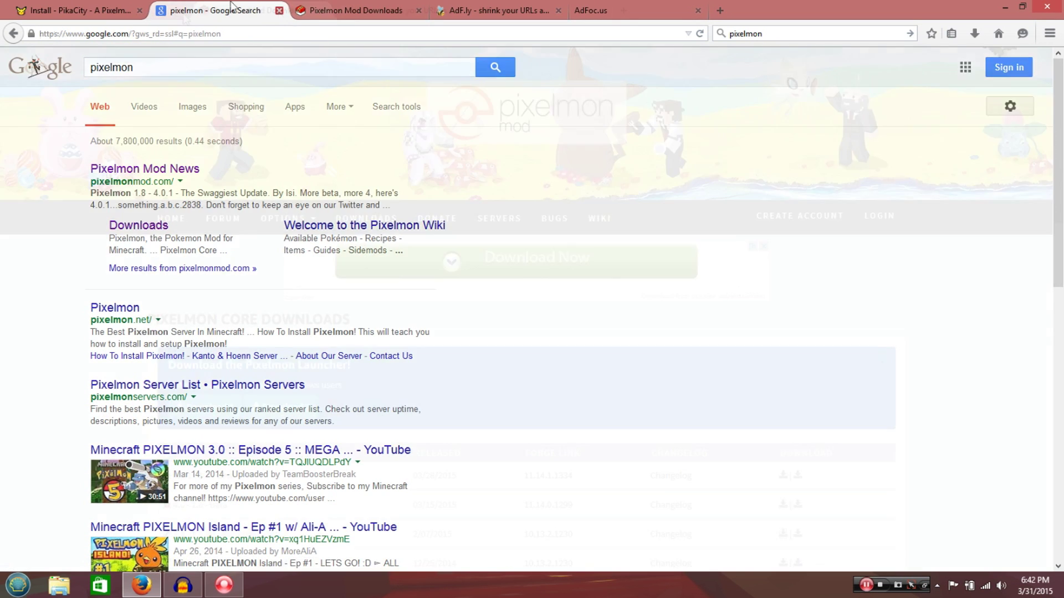
# Bring up the Forge 10.13.2.1230 installer download for Pixelmon 3.4 past its ad, cancel the save and close the ad page
pyautogui.scroll(-3, 151, 431)
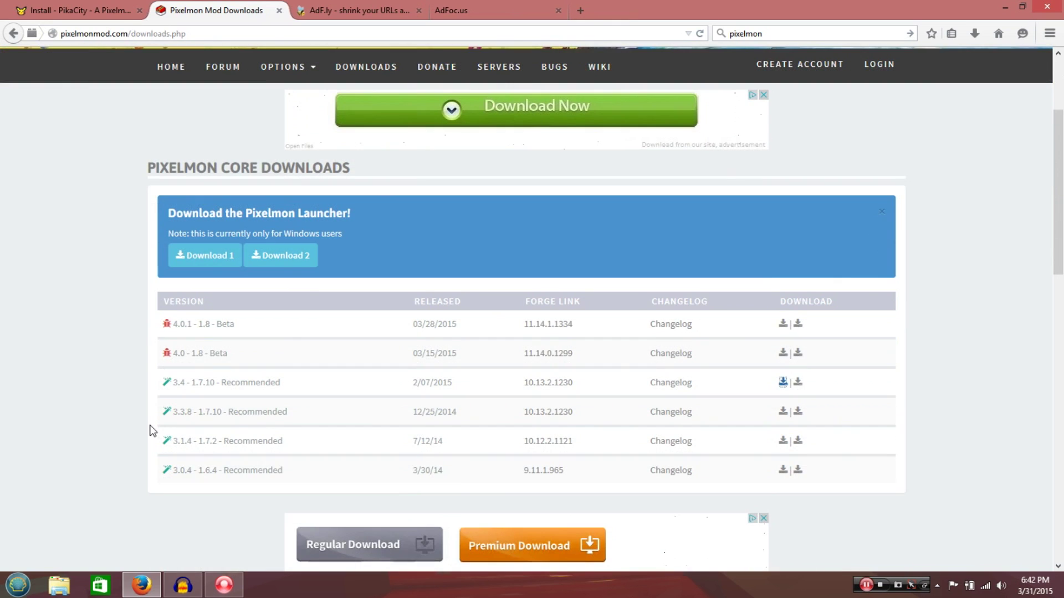
pyautogui.scroll(-2, 159, 398)
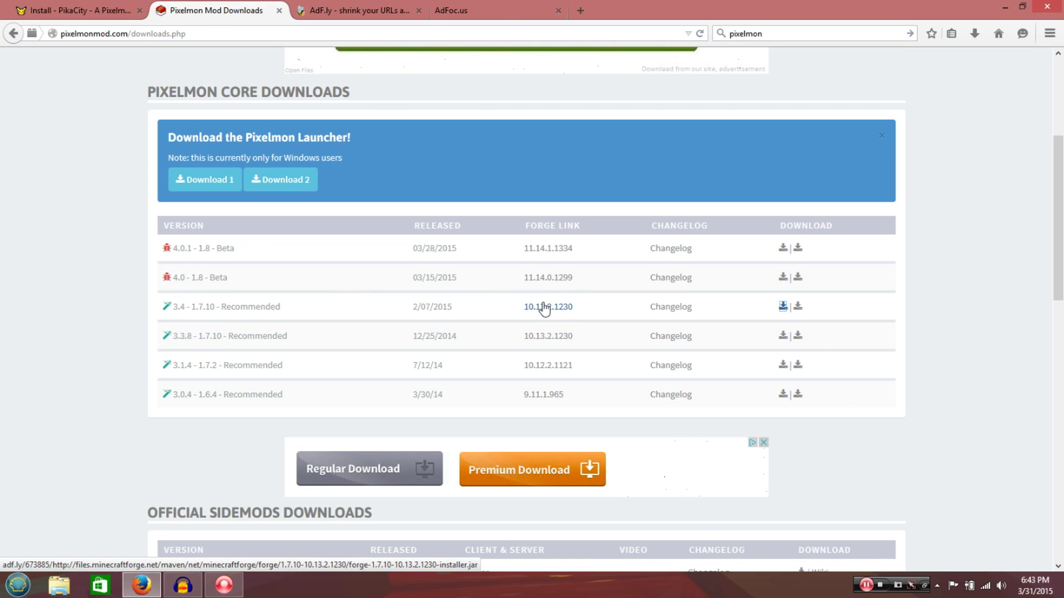
pyautogui.click(359, 10)
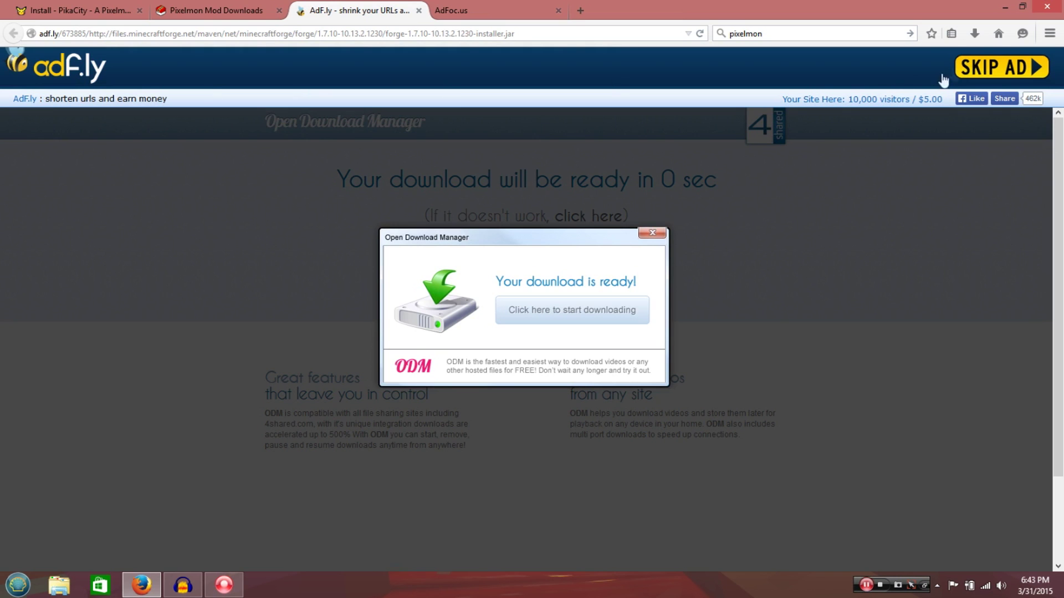
pyautogui.click(1006, 67)
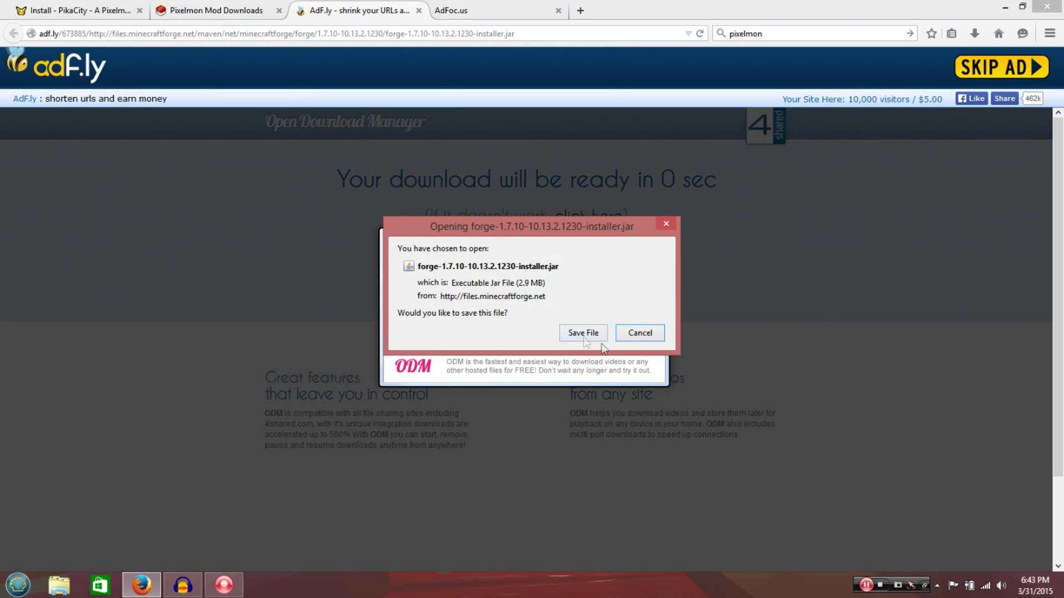
pyautogui.click(640, 334)
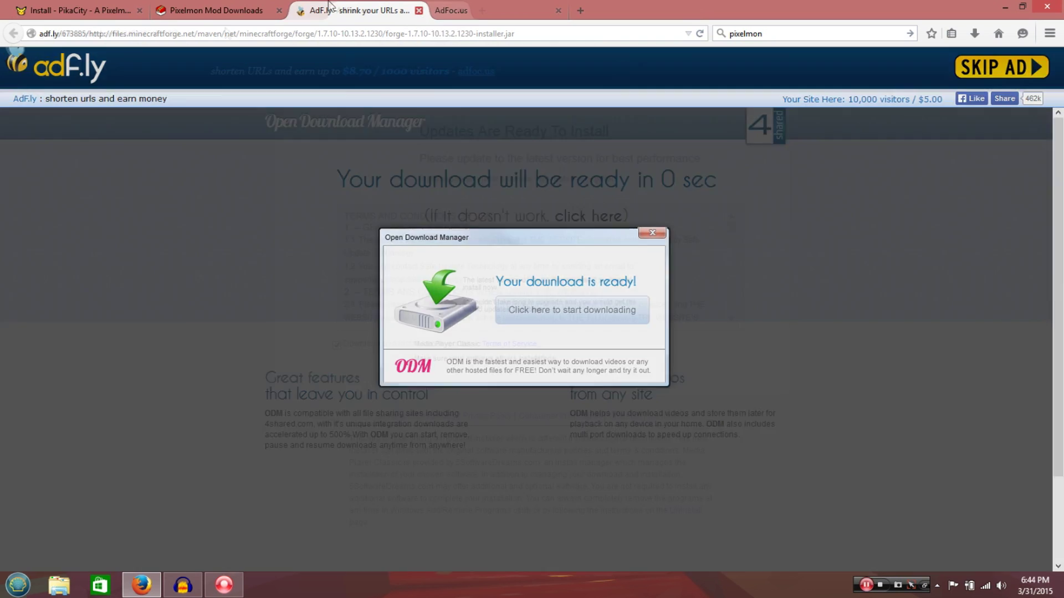
pyautogui.click(419, 11)
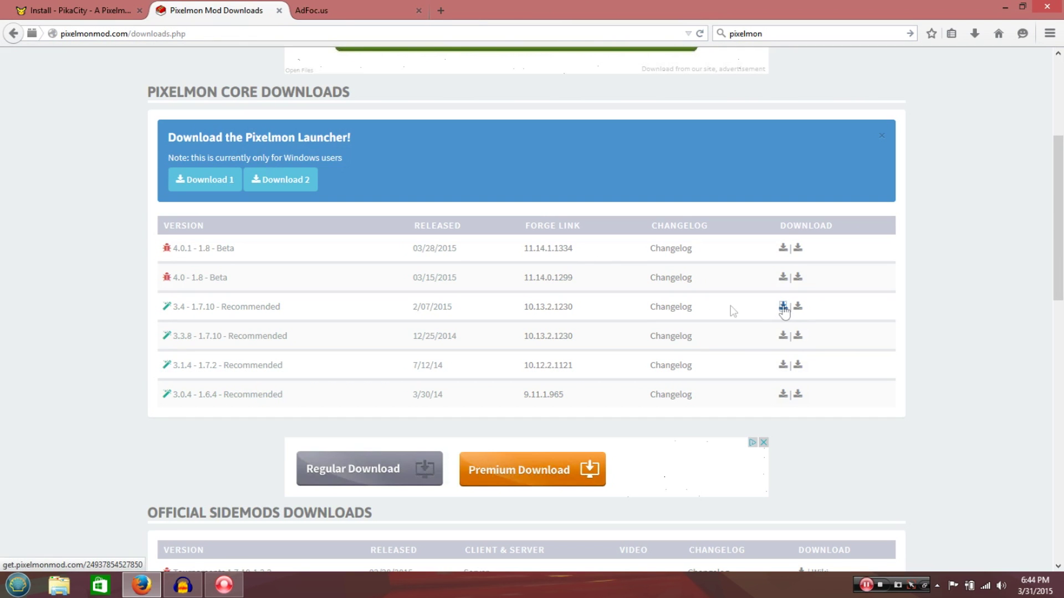
# Follow the Pixelmon 3.4 for 1.7.10 download link past the ad to its MediaFire page and close that page
pyautogui.click(783, 311)
pyautogui.click(364, 7)
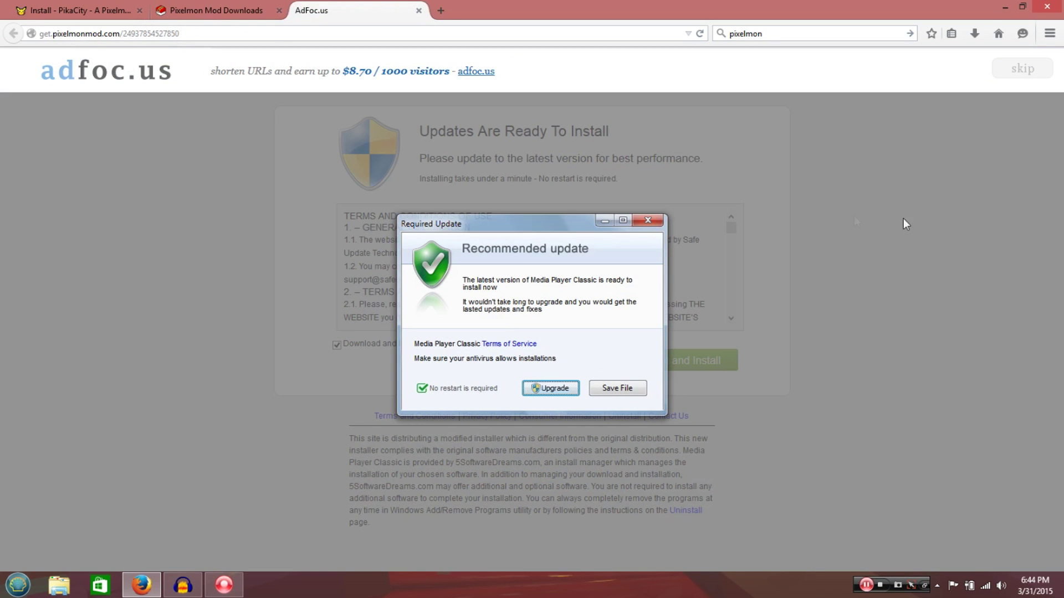
pyautogui.click(1030, 71)
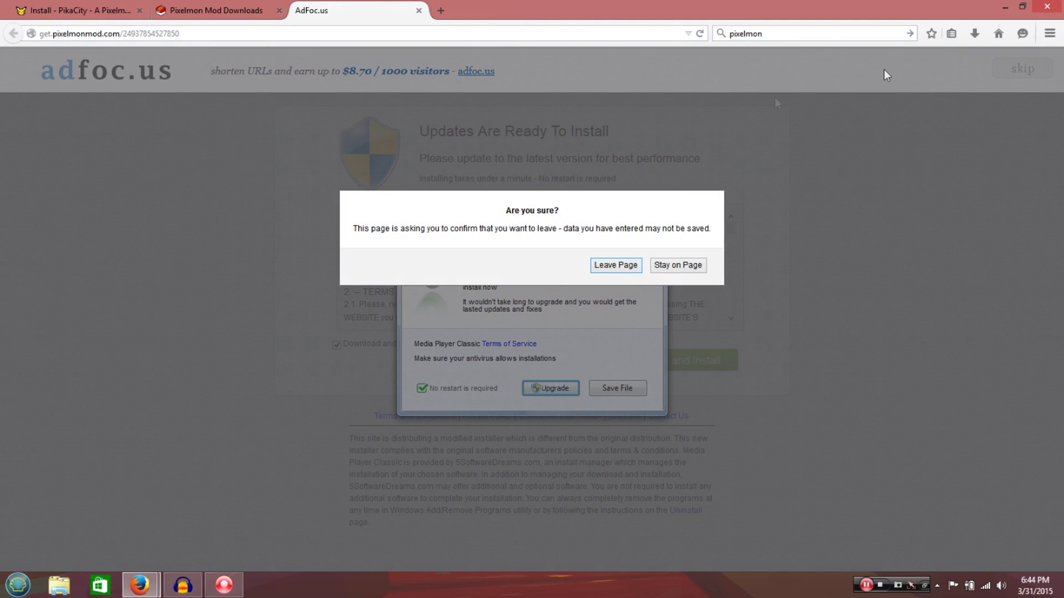
pyautogui.click(615, 265)
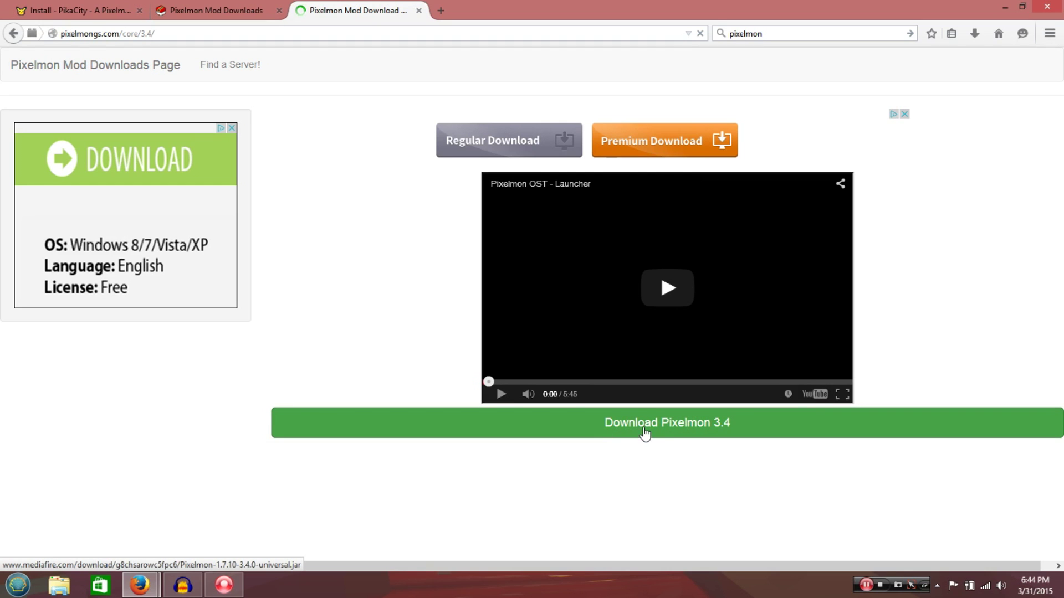
pyautogui.click(637, 435)
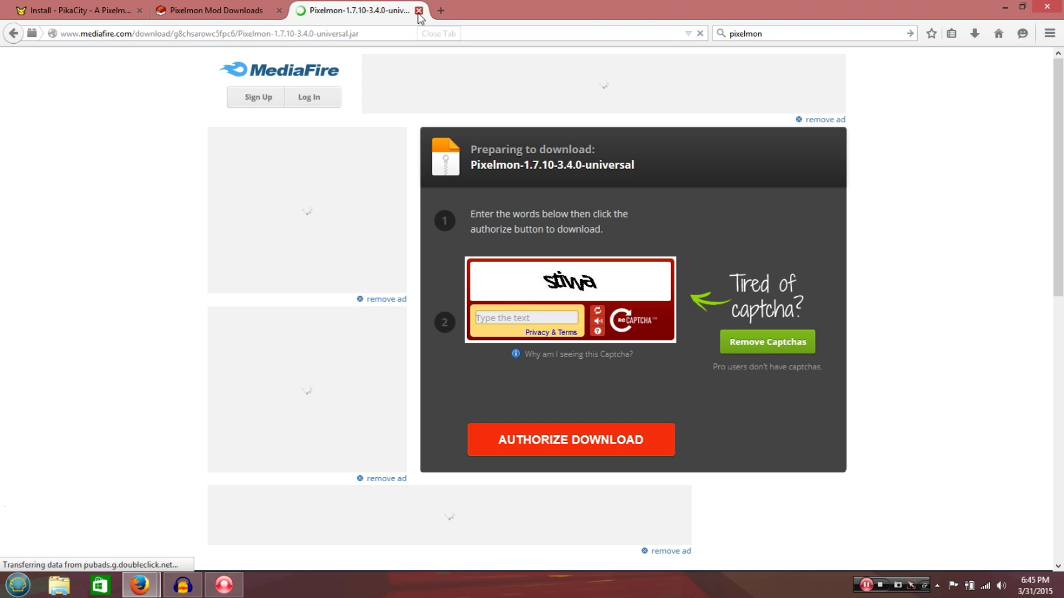
pyautogui.hotkey('ctrl', 'w')
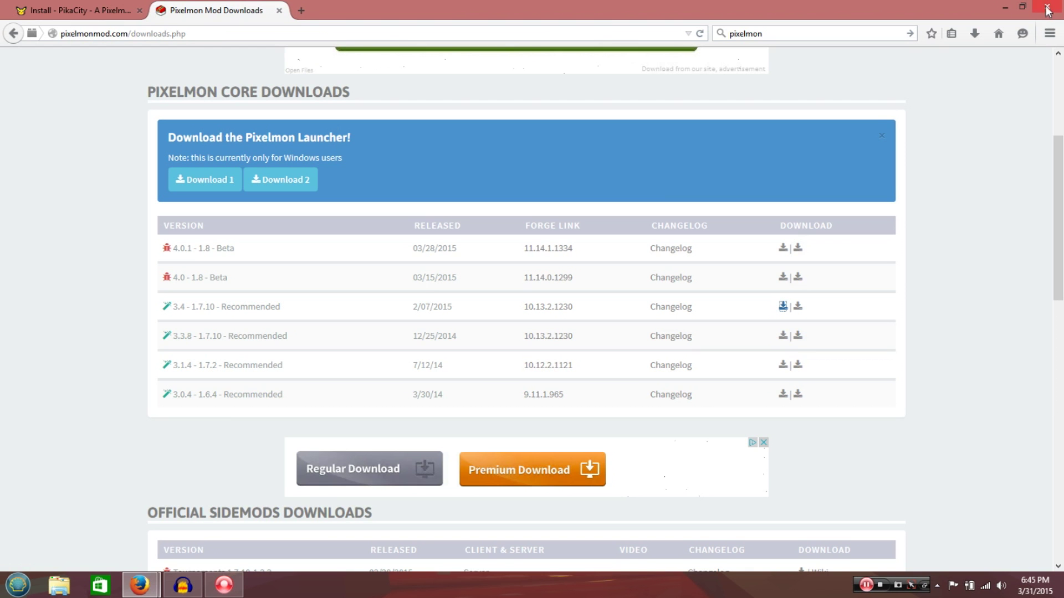
# Close the browser with its pop-up window and highlight the Rei's Minimap, OptiFine and Pixelmon files on the desktop
pyautogui.click(1047, 8)
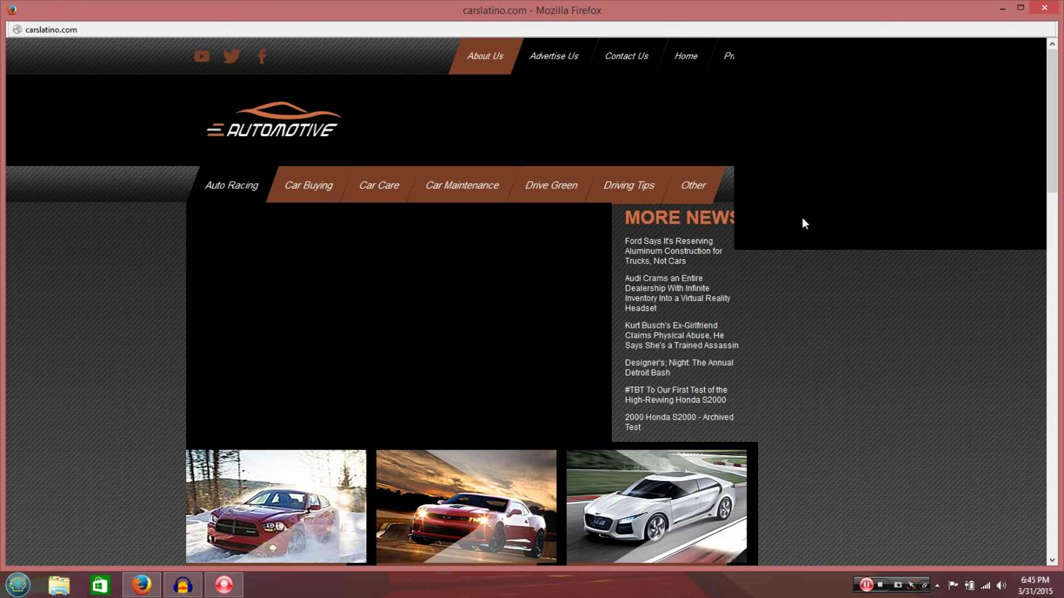
pyautogui.click(1047, 9)
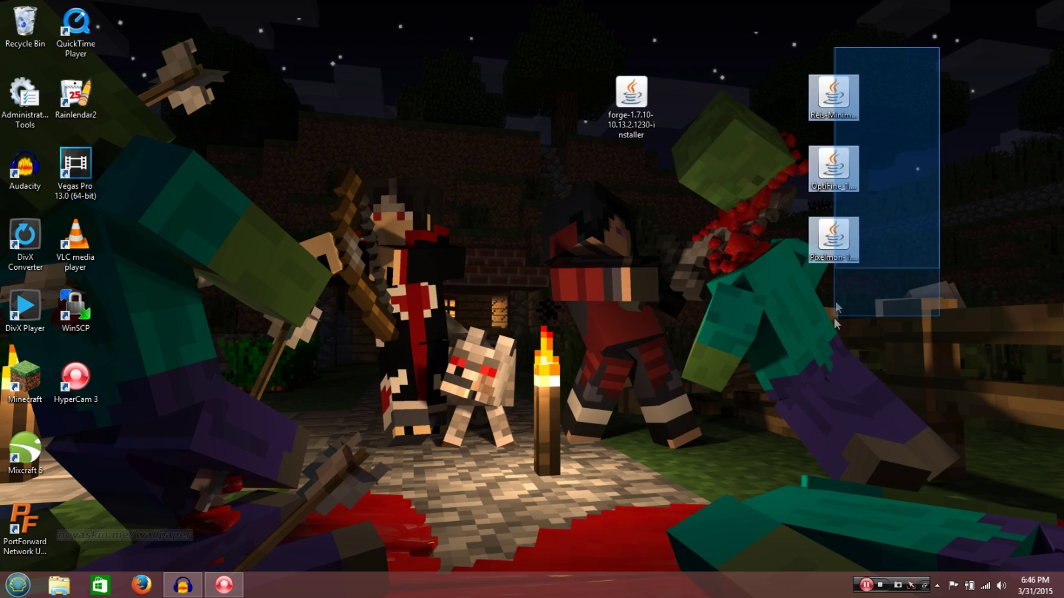
pyautogui.moveTo(835, 316); pyautogui.dragTo(820, 266)
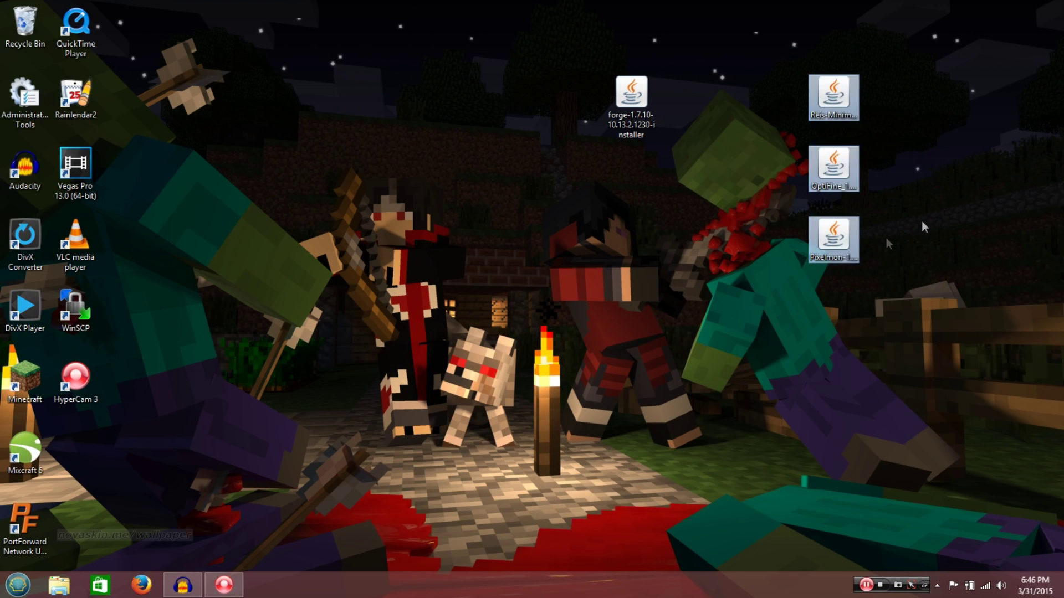
pyautogui.click(893, 211)
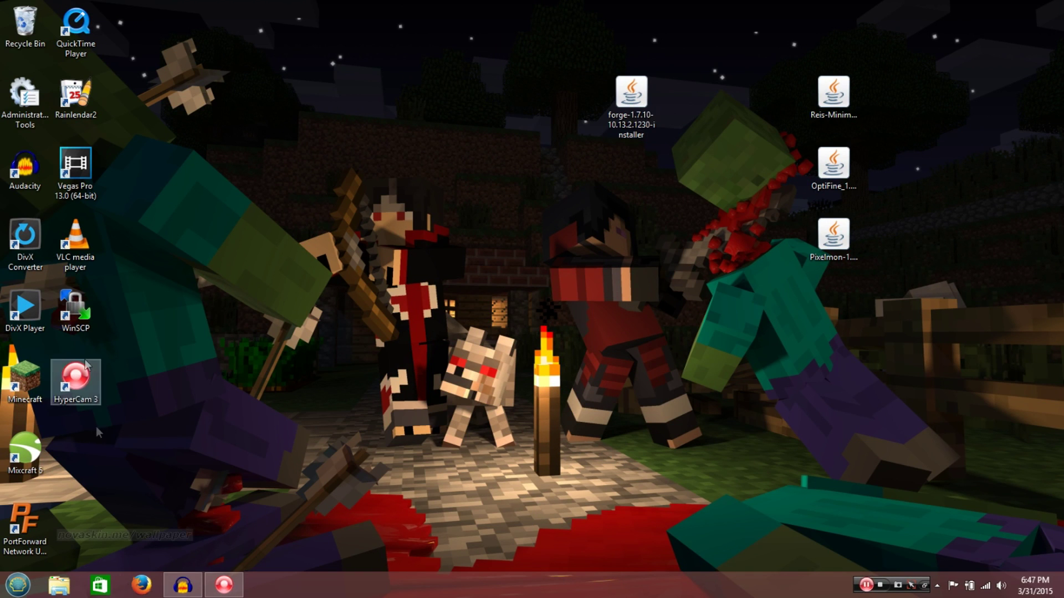
# Open the Minecraft launcher, set the current profile to use release 1.7.10 and save it
pyautogui.doubleClick(25, 380)
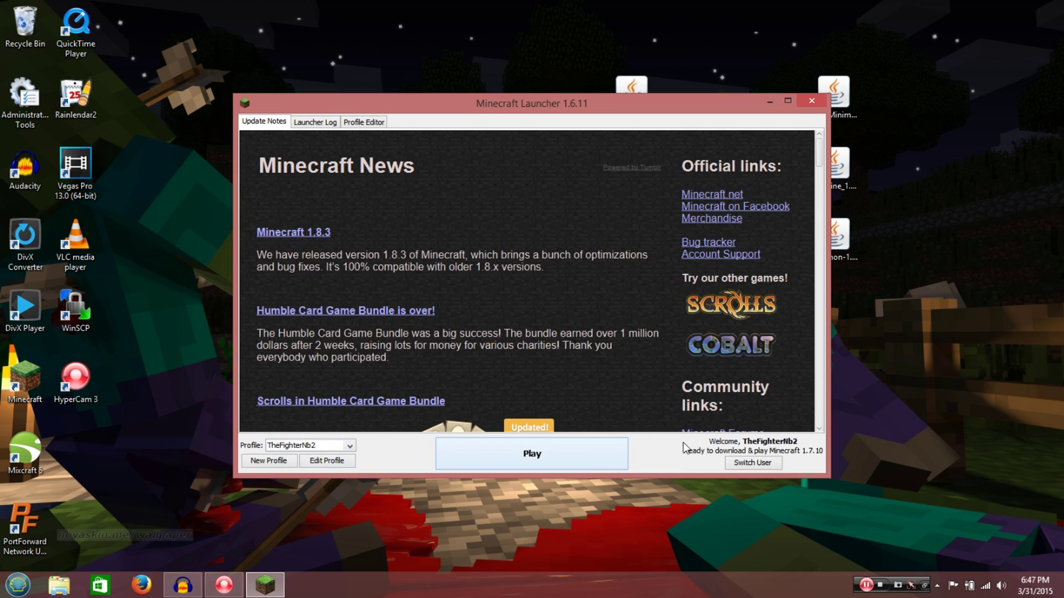
pyautogui.click(347, 463)
pyautogui.click(465, 341)
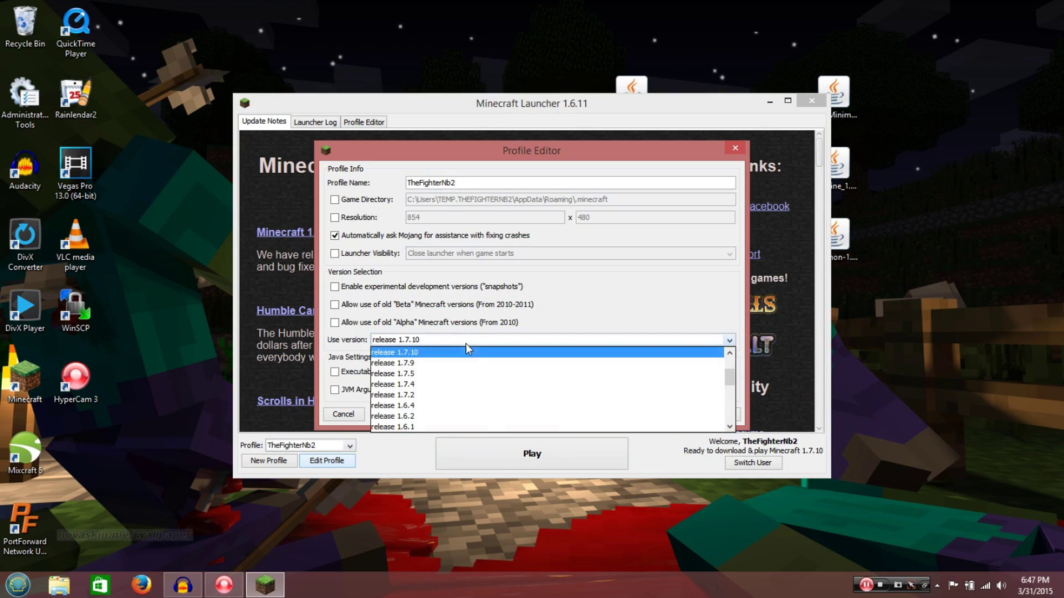
pyautogui.click(421, 354)
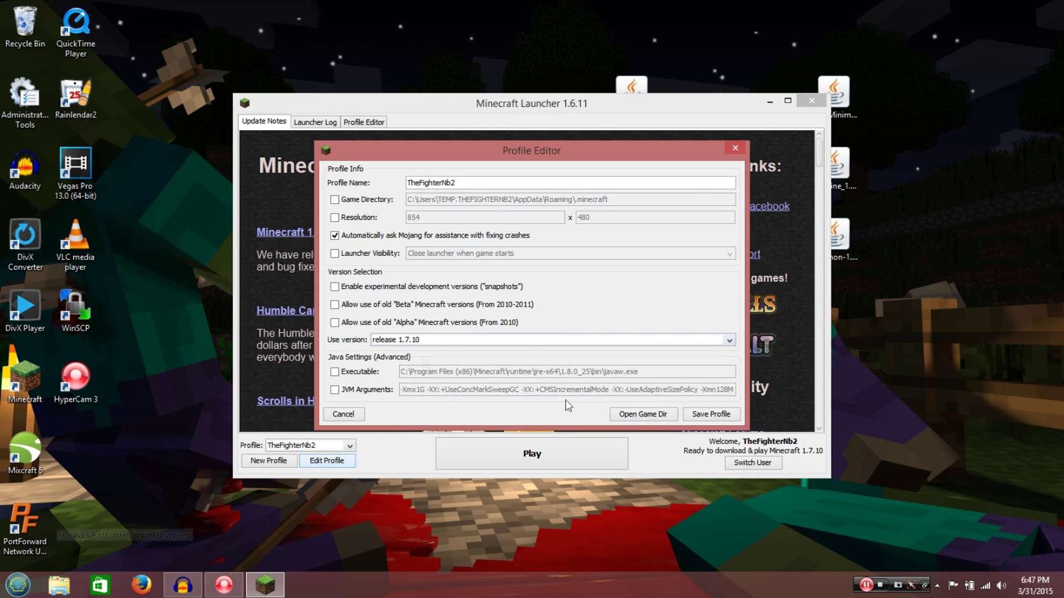
pyautogui.click(703, 415)
# Launch Minecraft 1.7.10 and check the Singleplayer and Multiplayer screens, returning to the title screen
pyautogui.click(518, 460)
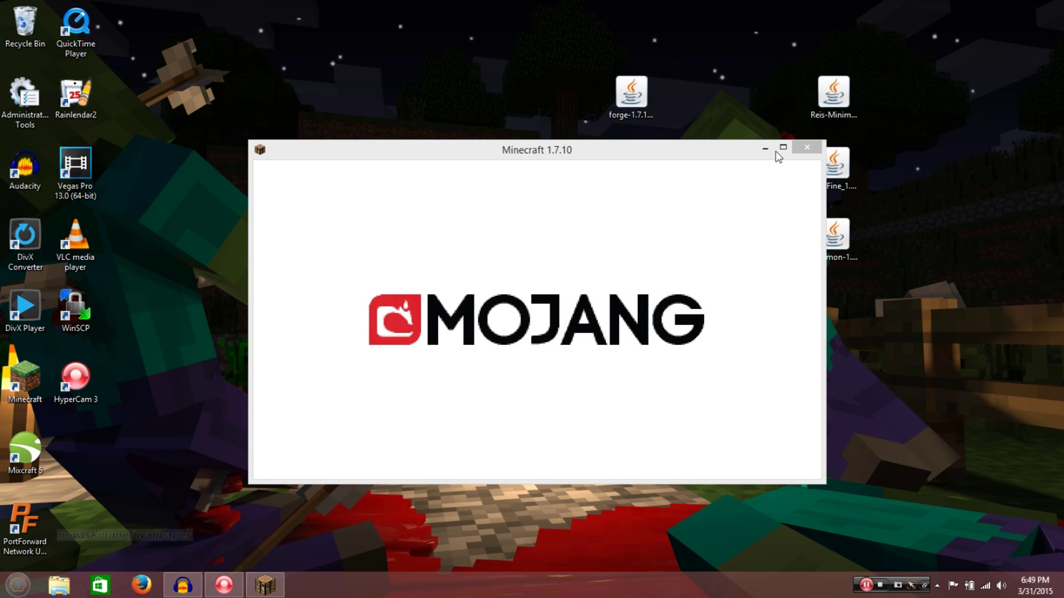
pyautogui.click(631, 148)
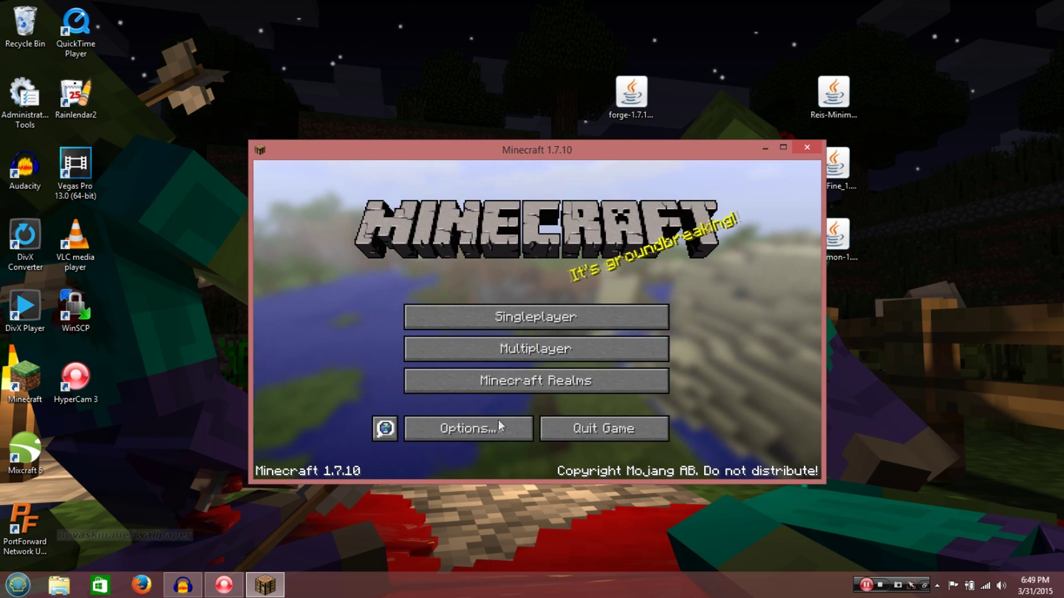
pyautogui.click(540, 315)
pyautogui.click(660, 455)
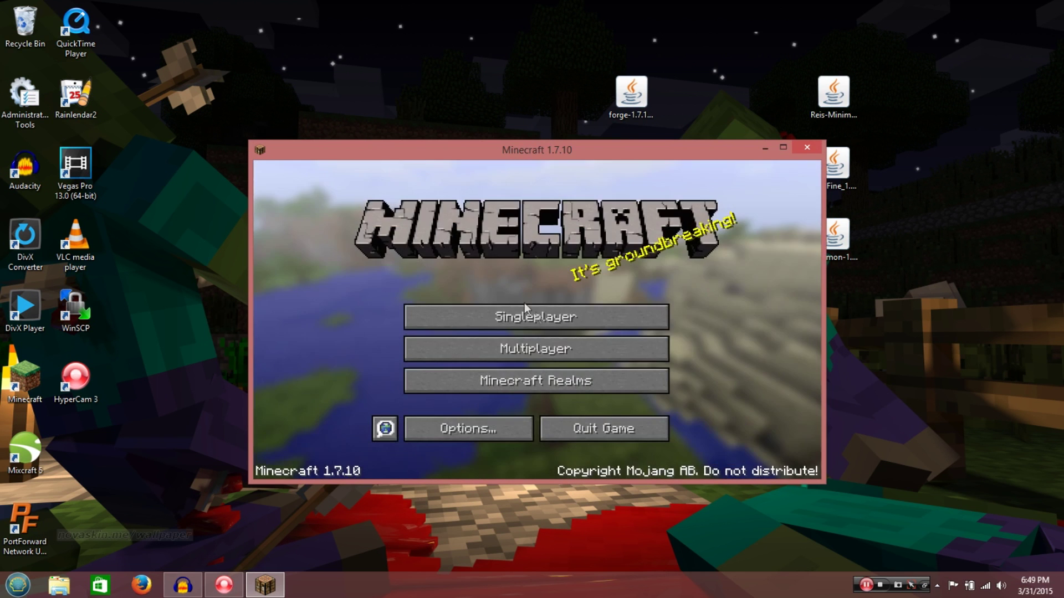
pyautogui.click(554, 346)
pyautogui.click(669, 456)
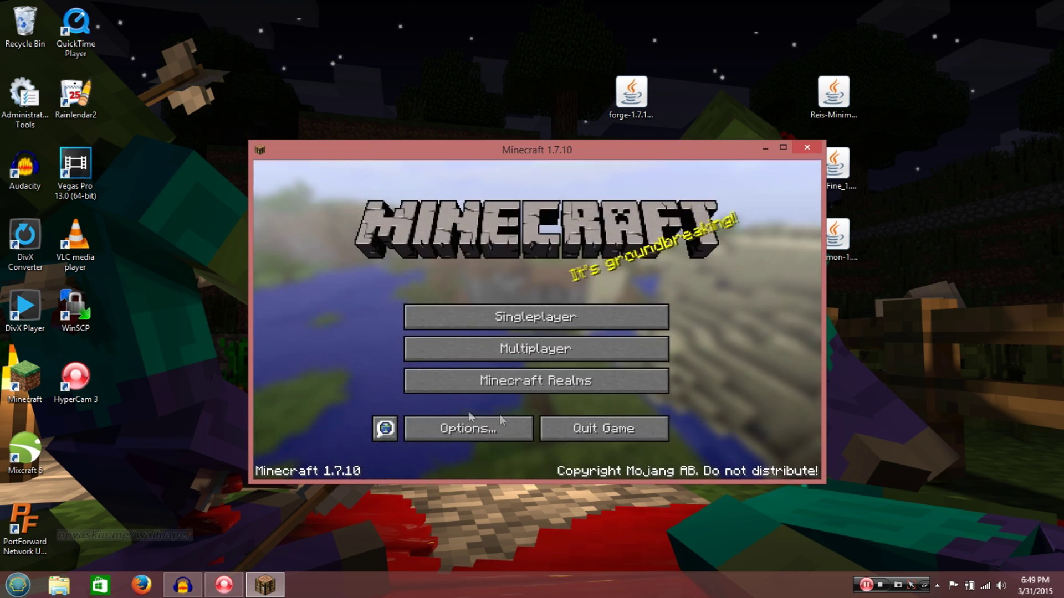
# Open the Options screen, return to the title screen and quit Minecraft
pyautogui.click(469, 421)
pyautogui.click(549, 447)
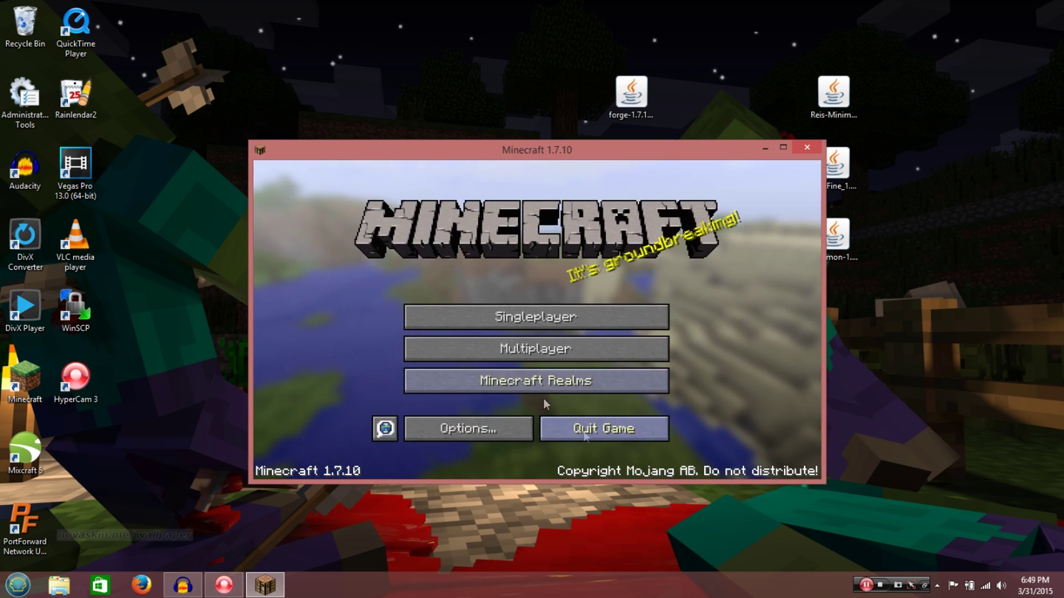
pyautogui.click(593, 430)
# Run the forge-1.7.10-10.13.2.1230 installer from the desktop with Install client selected and close its completion message
pyautogui.click(640, 100)
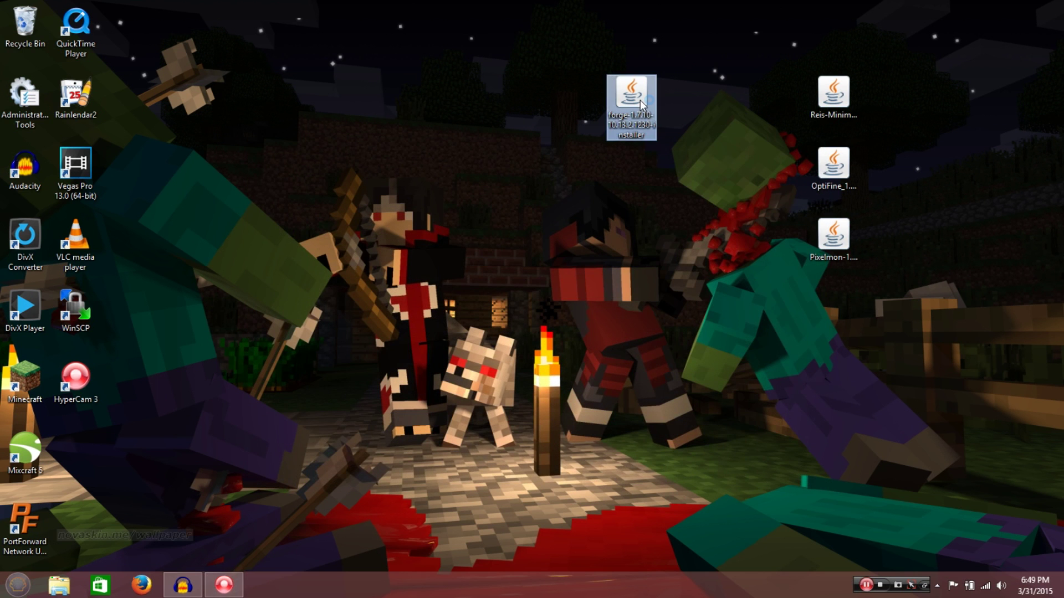
pyautogui.doubleClick(642, 103)
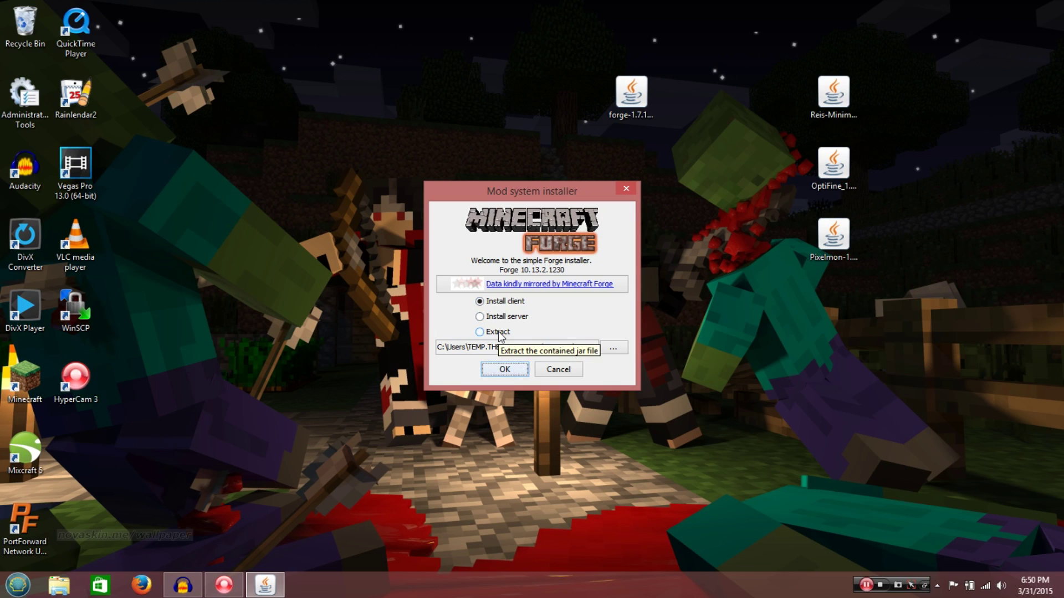
pyautogui.click(501, 304)
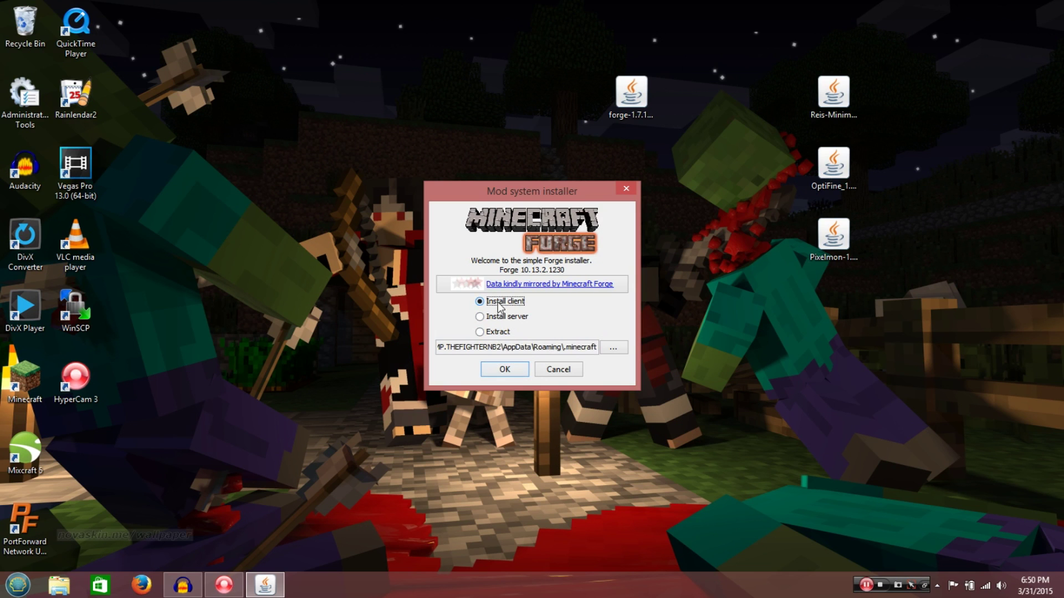
pyautogui.click(502, 370)
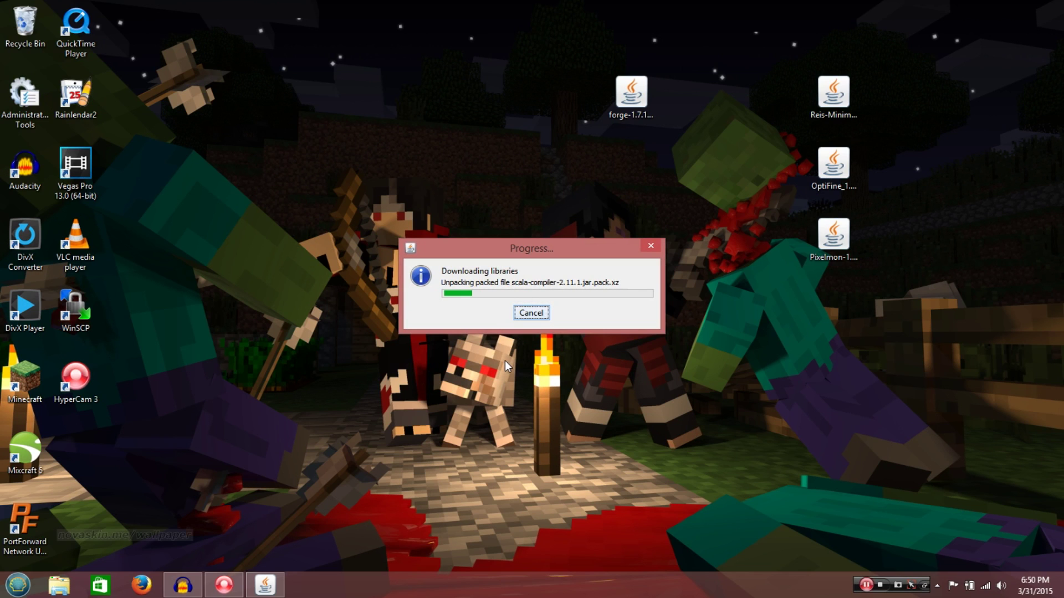
pyautogui.moveTo(183, 584)
pyautogui.moveTo(198, 542)
pyautogui.press('Return')
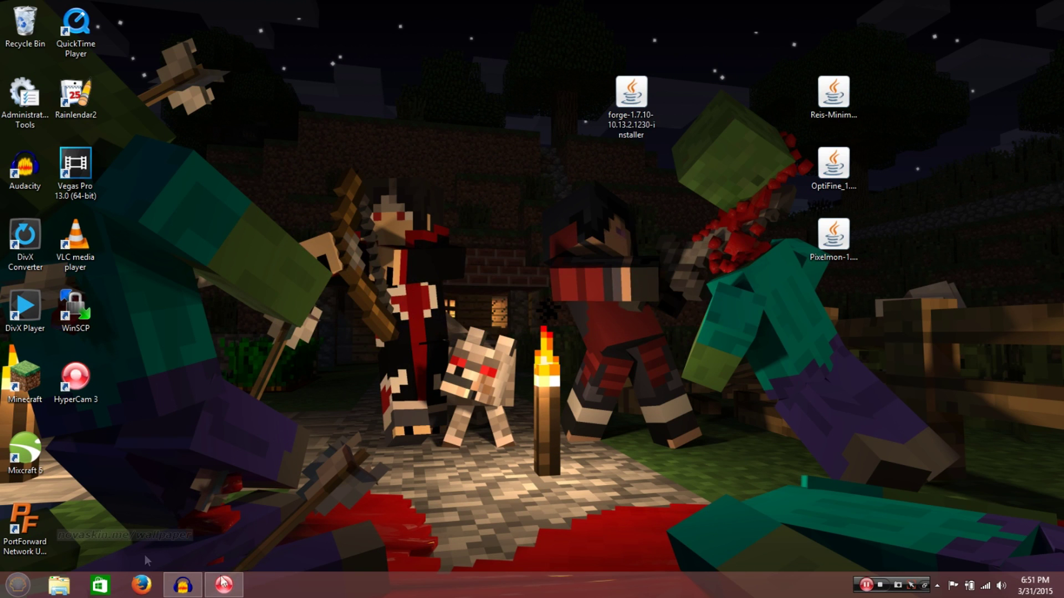
# Open the Minecraft launcher and select the Forge profile
pyautogui.doubleClick(31, 385)
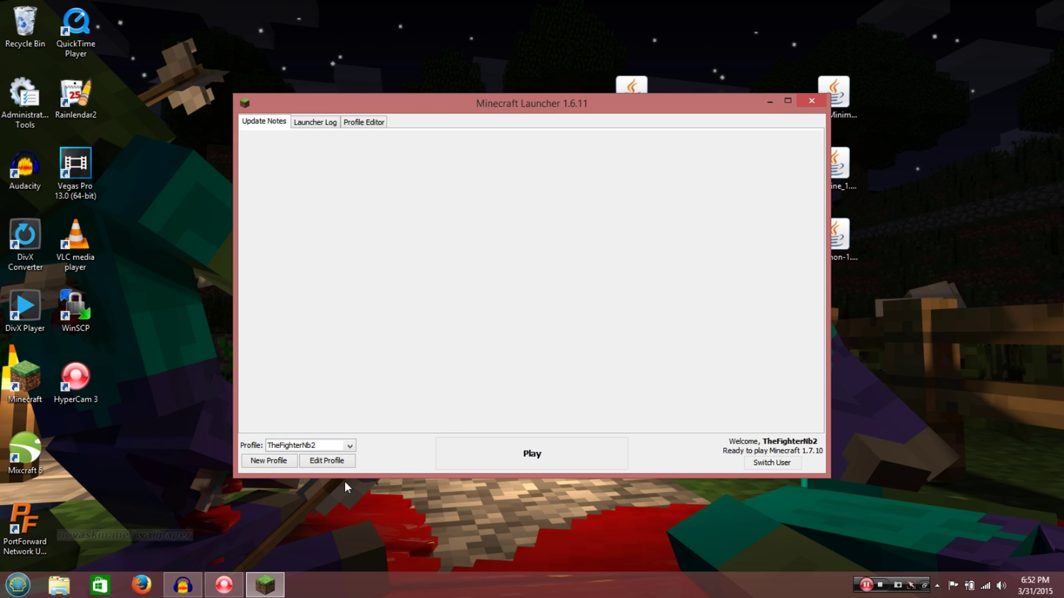
pyautogui.click(349, 446)
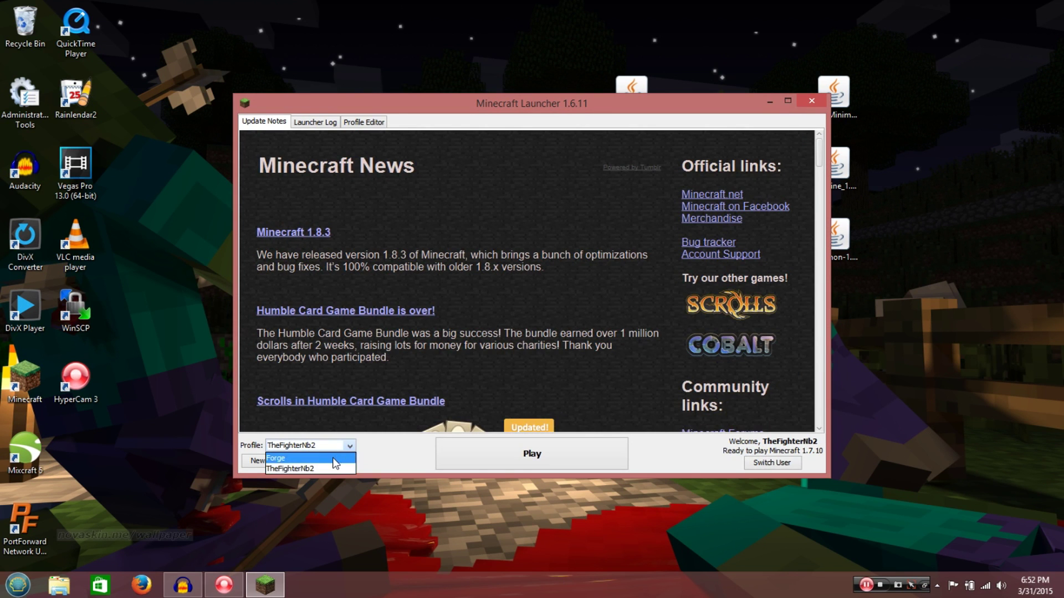
pyautogui.click(310, 459)
pyautogui.click(349, 446)
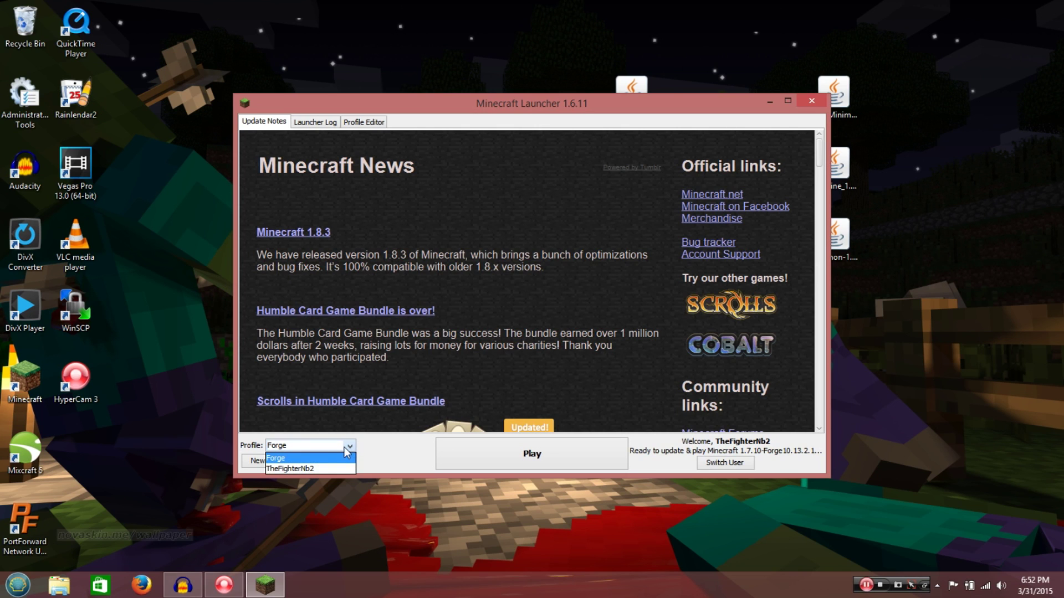
pyautogui.click(299, 460)
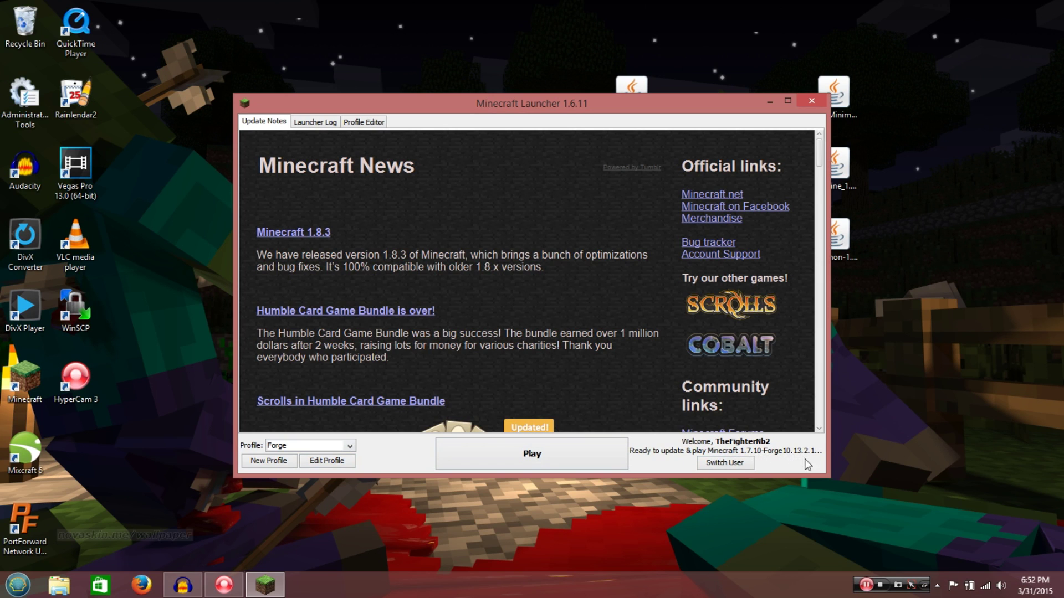
# Launch Minecraft with the Forge profile and check the mod list, returning to the title screen
pyautogui.click(549, 460)
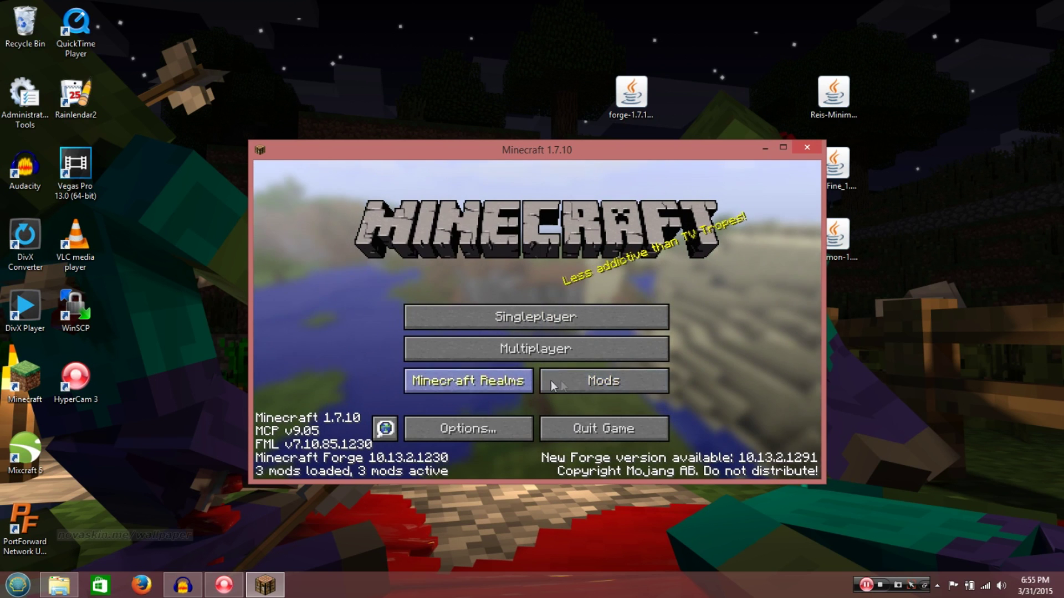
pyautogui.click(565, 383)
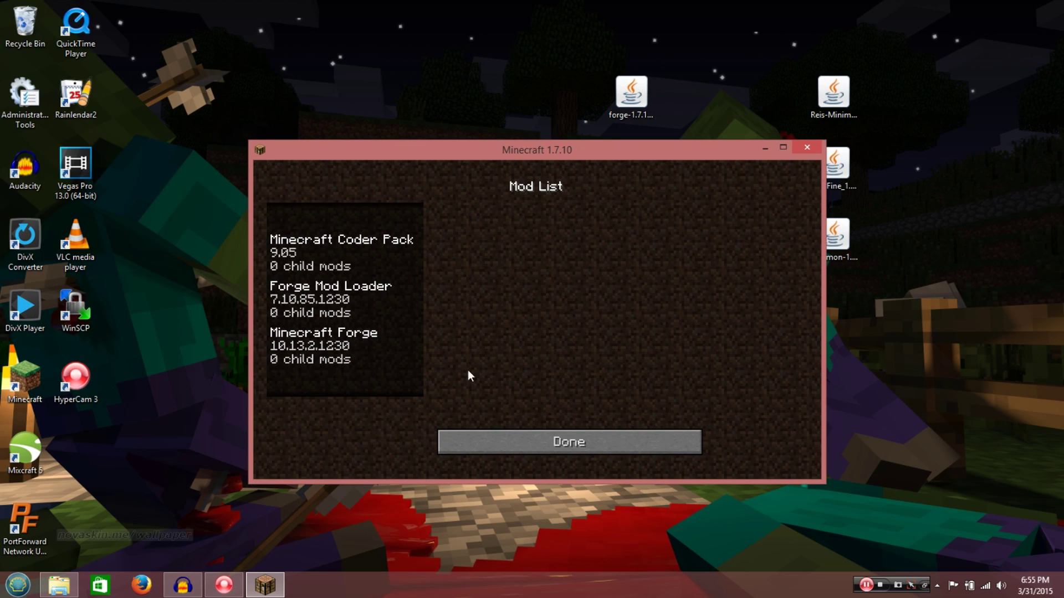
pyautogui.click(476, 436)
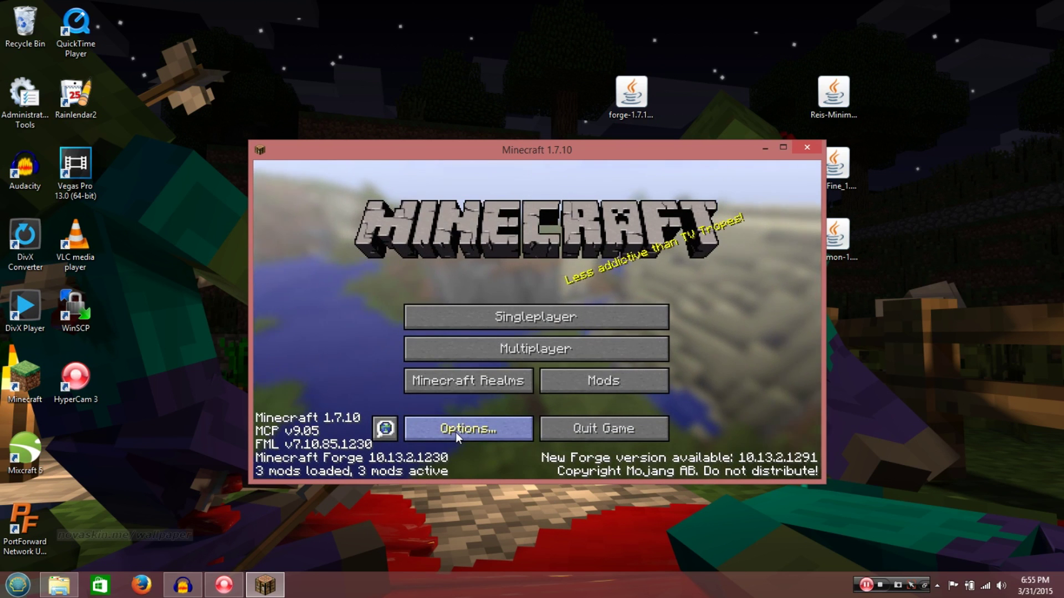
# Try to open the application data folder by running "%appdata" from the Windows Run dialog, and close the dialog
pyautogui.click(16, 589)
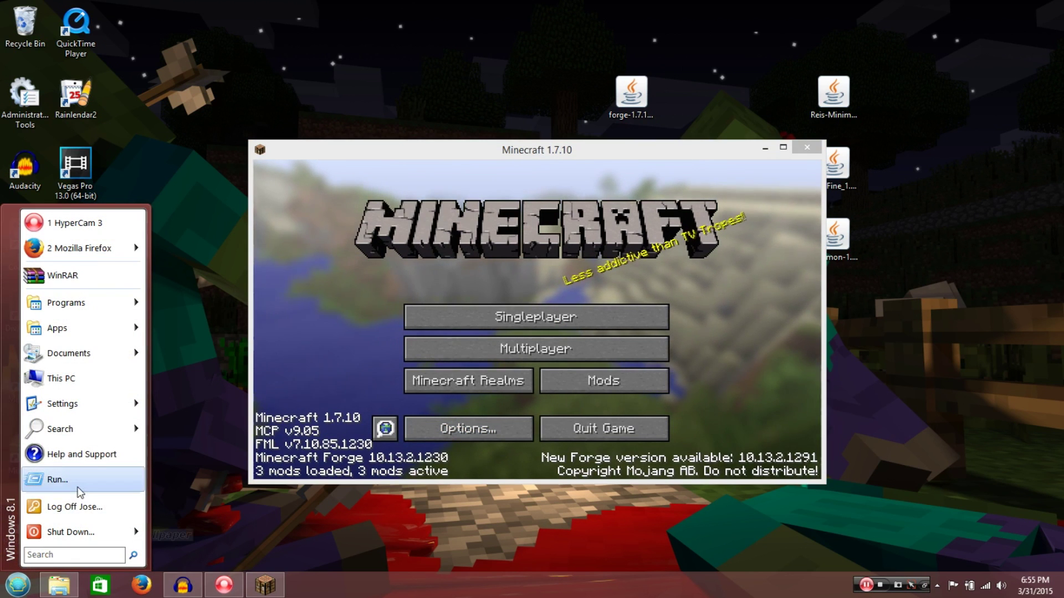
pyautogui.click(78, 487)
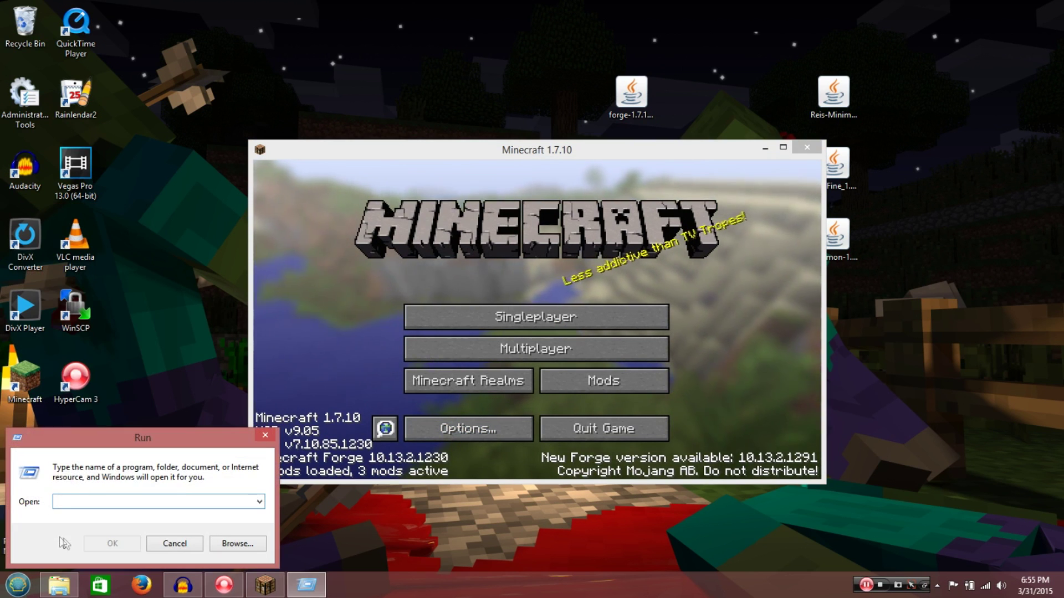
pyautogui.write('%app')
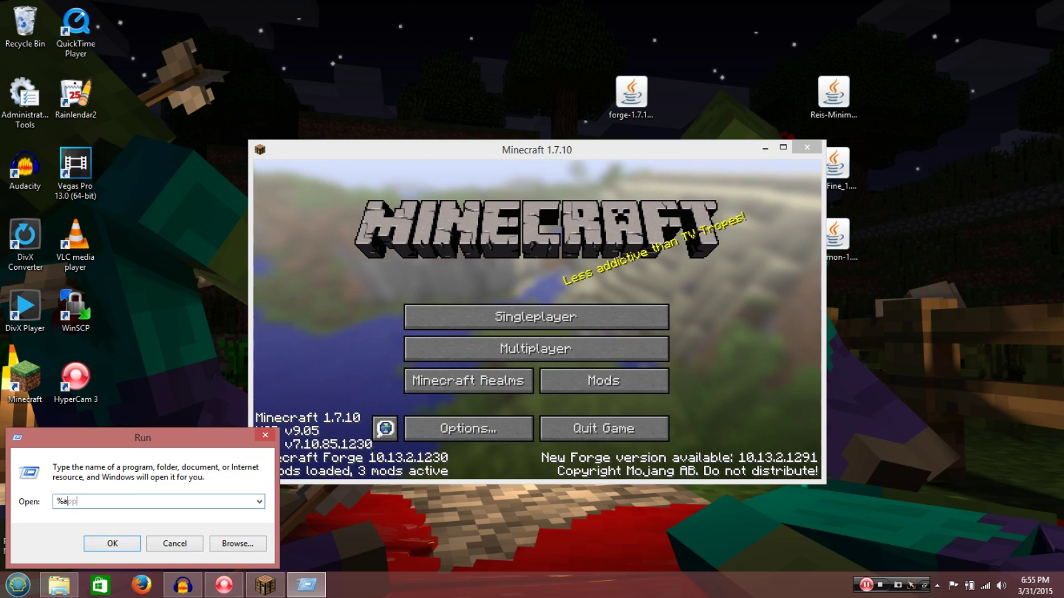
pyautogui.write('data')
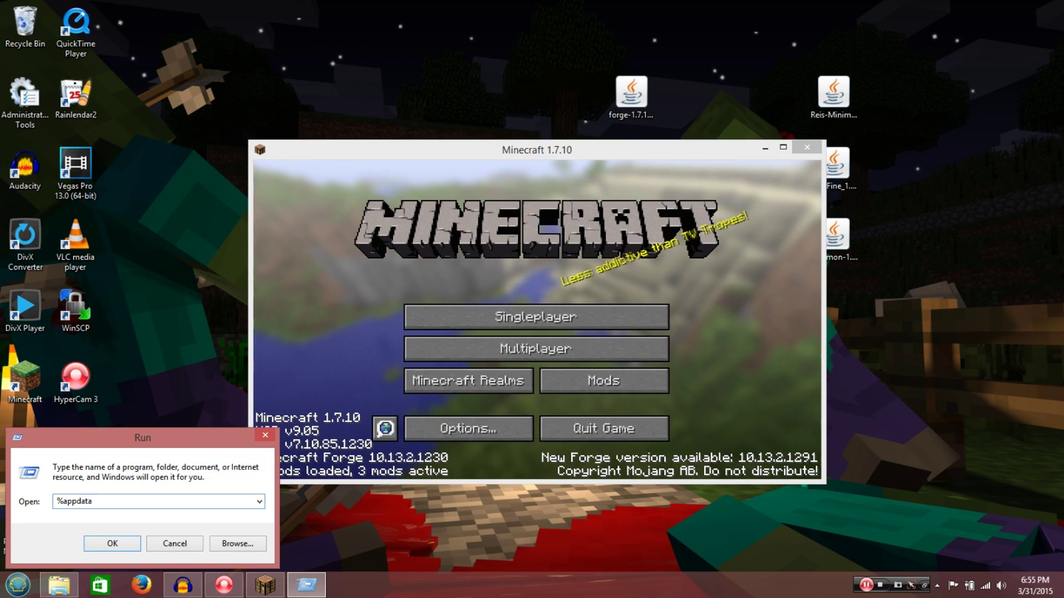
pyautogui.click(105, 543)
pyautogui.click(681, 293)
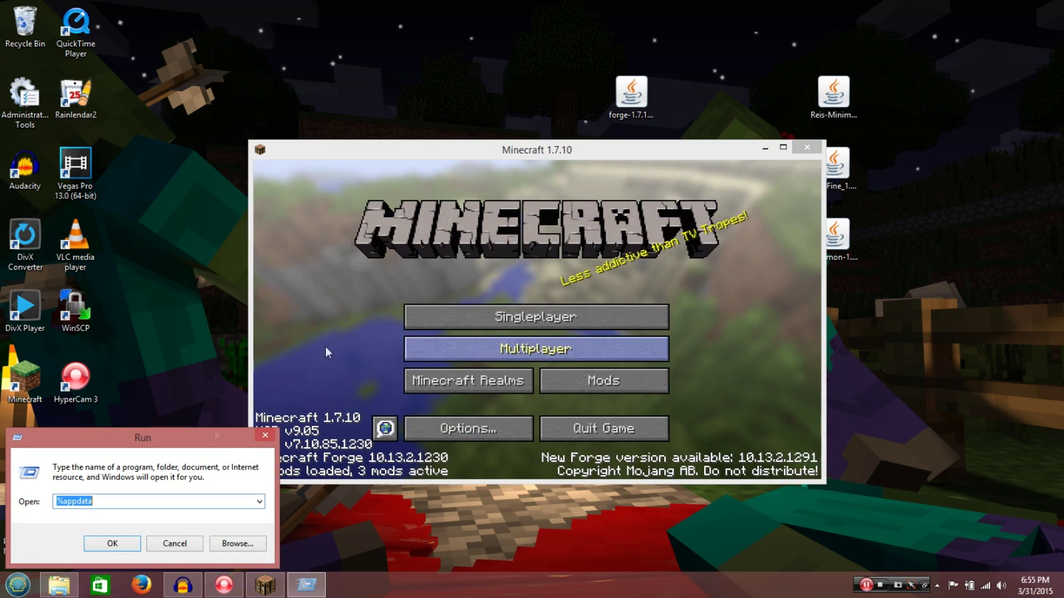
pyautogui.click(265, 438)
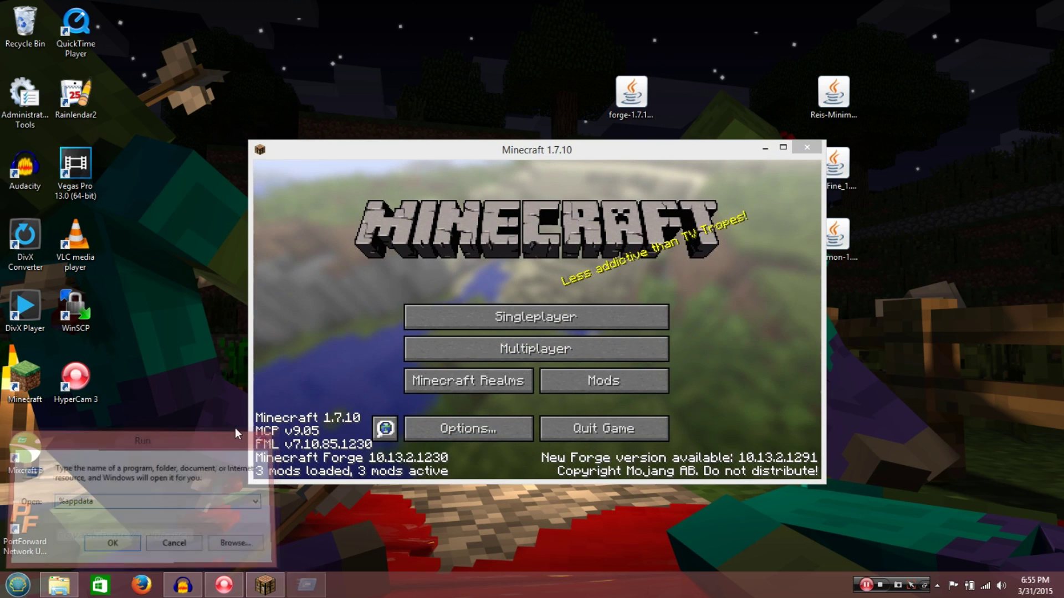
# Open the resource packs folder from Minecraft's options and go up to the .minecraft folder
pyautogui.click(453, 425)
pyautogui.click(429, 412)
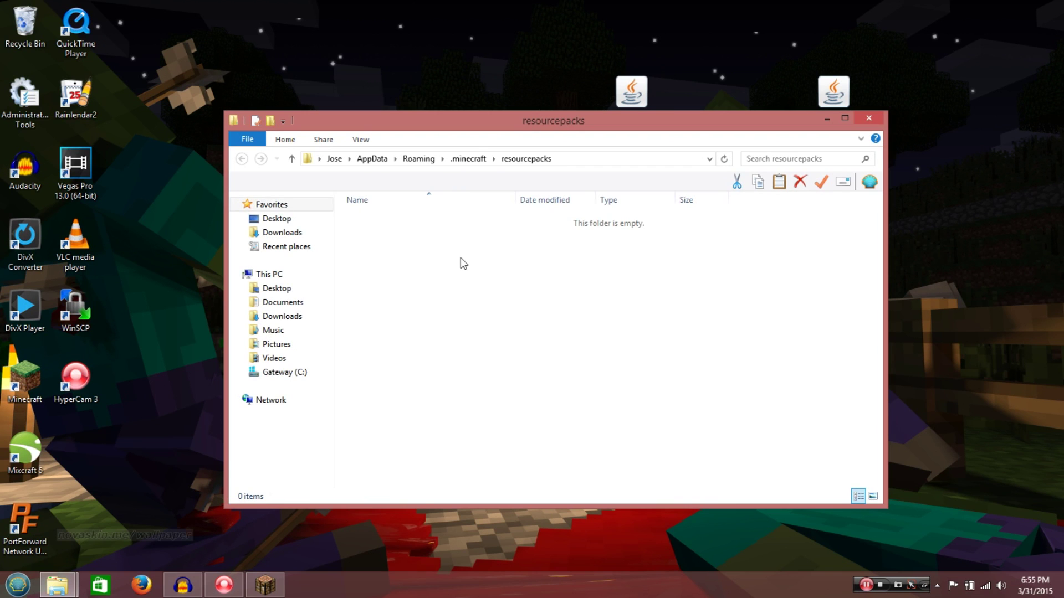
pyautogui.click(470, 159)
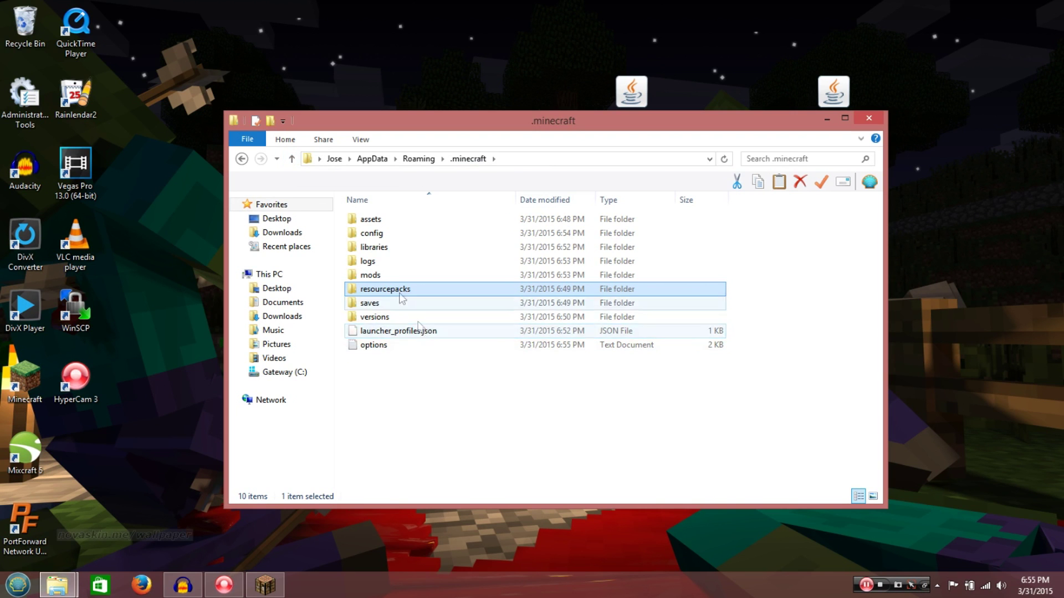
# Move the OptiFine, Pixelmon and Rei's Minimap files from the desktop into the mods folder and maximize the folder window
pyautogui.doubleClick(377, 275)
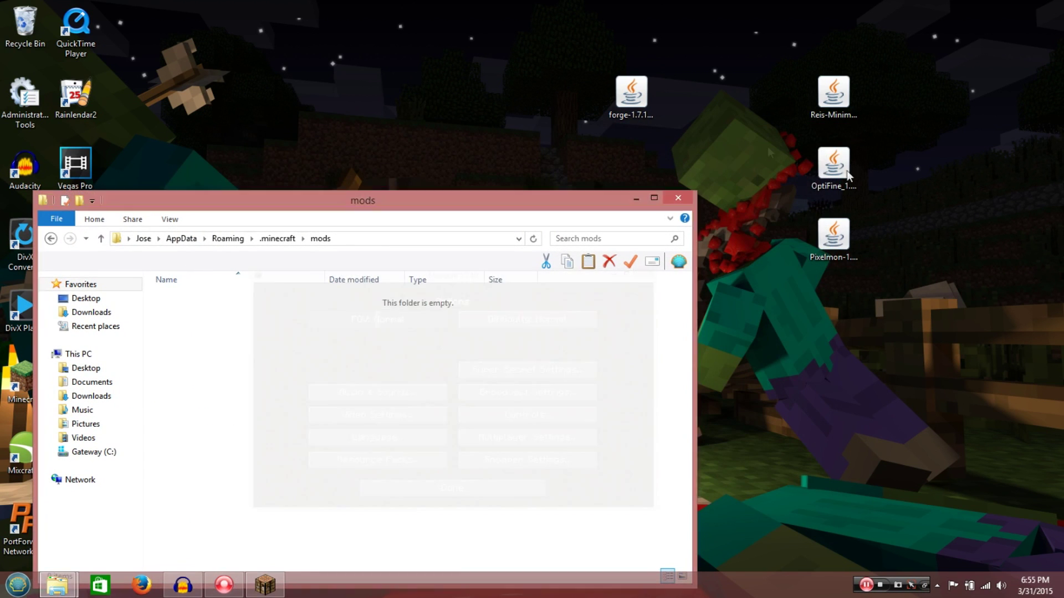
pyautogui.moveTo(832, 53); pyautogui.dragTo(411, 346)
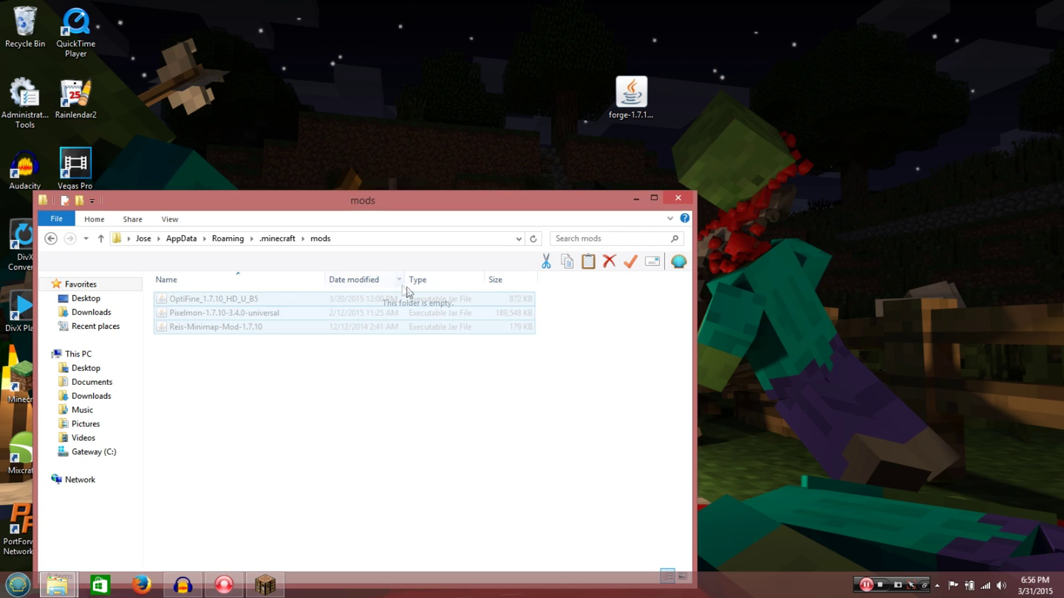
pyautogui.doubleClick(603, 205)
# Go back to .minecraft, look into the resourcepacks folder and close the folder window
pyautogui.click(13, 43)
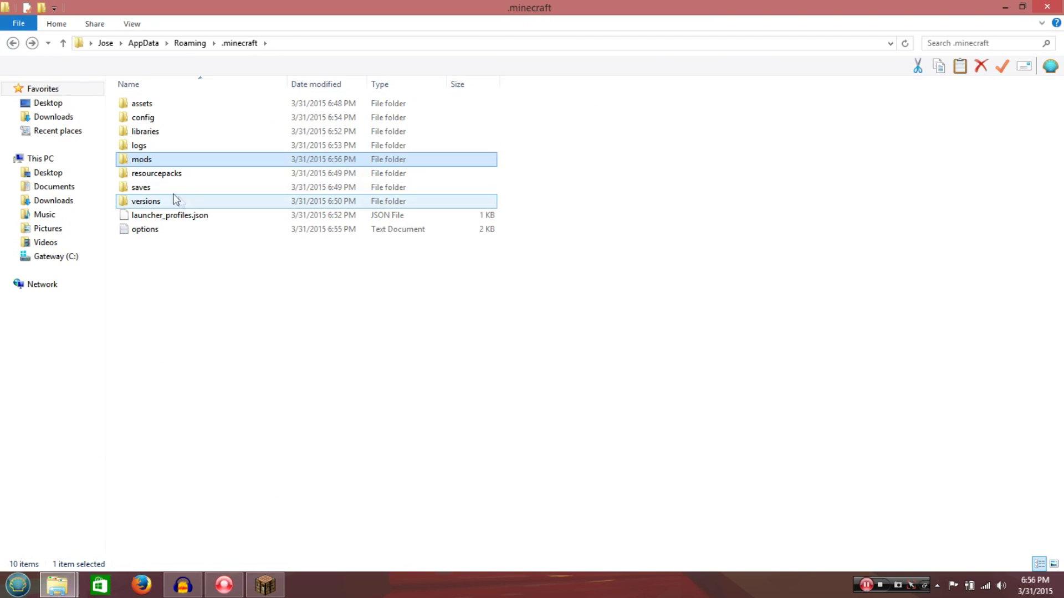
pyautogui.doubleClick(148, 176)
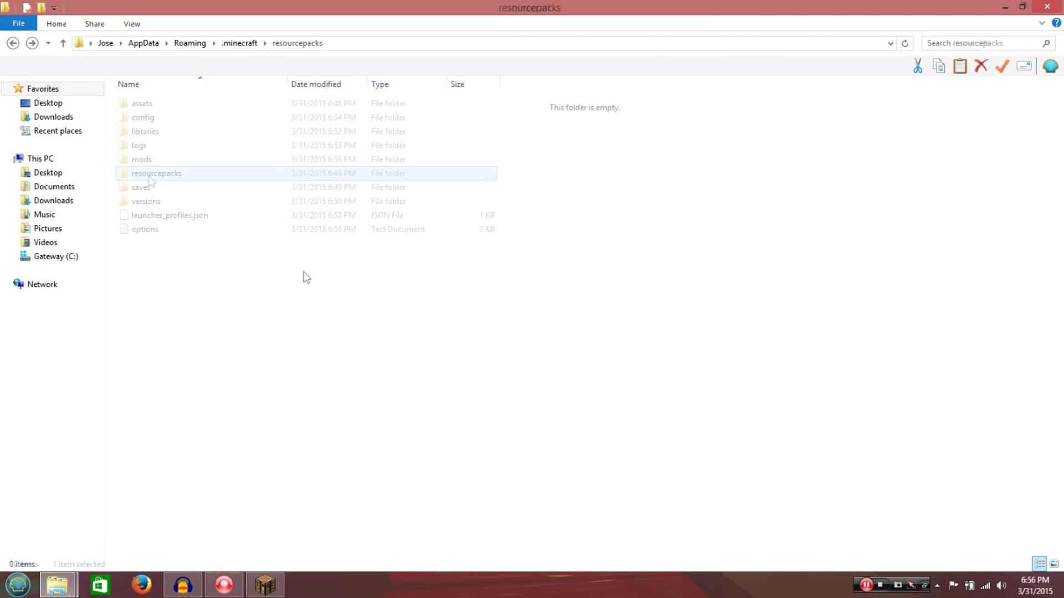
pyautogui.moveTo(331, 144); pyautogui.dragTo(239, 202)
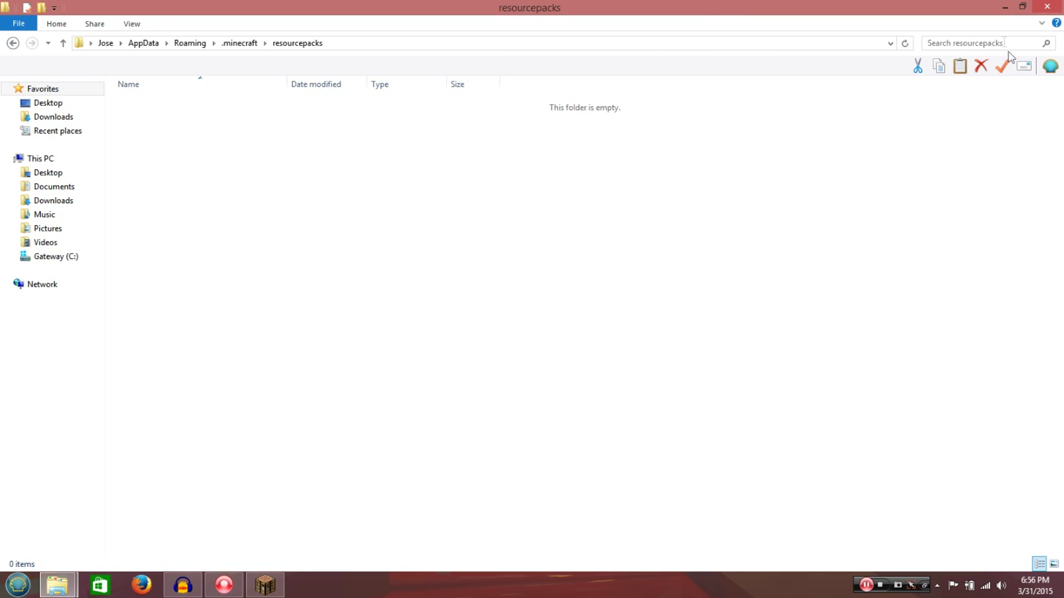
pyautogui.click(1054, 8)
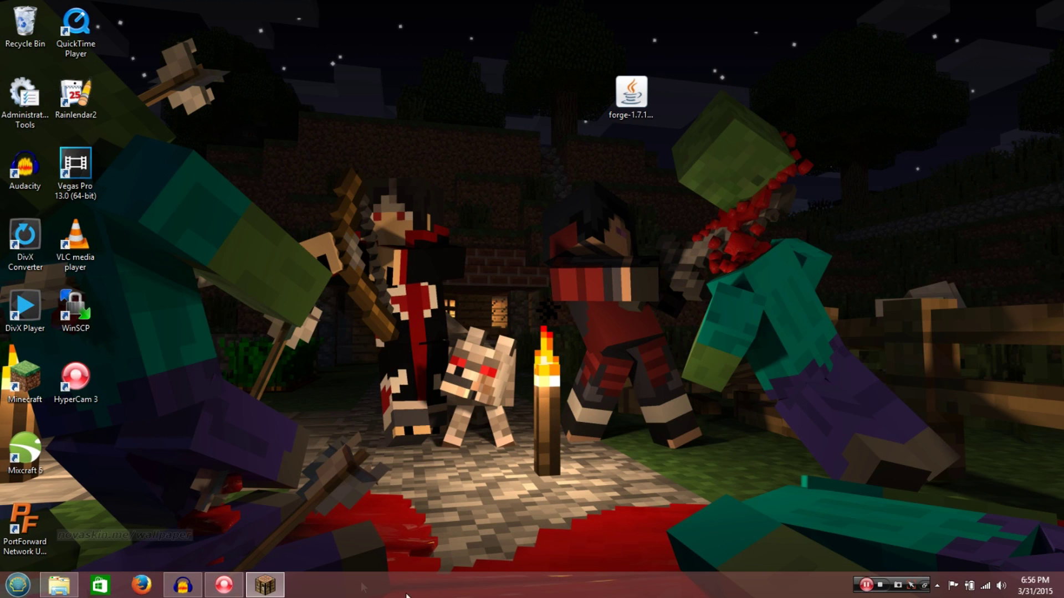
# Switch back to Minecraft, leave the Options screen and close the game
pyautogui.click(265, 584)
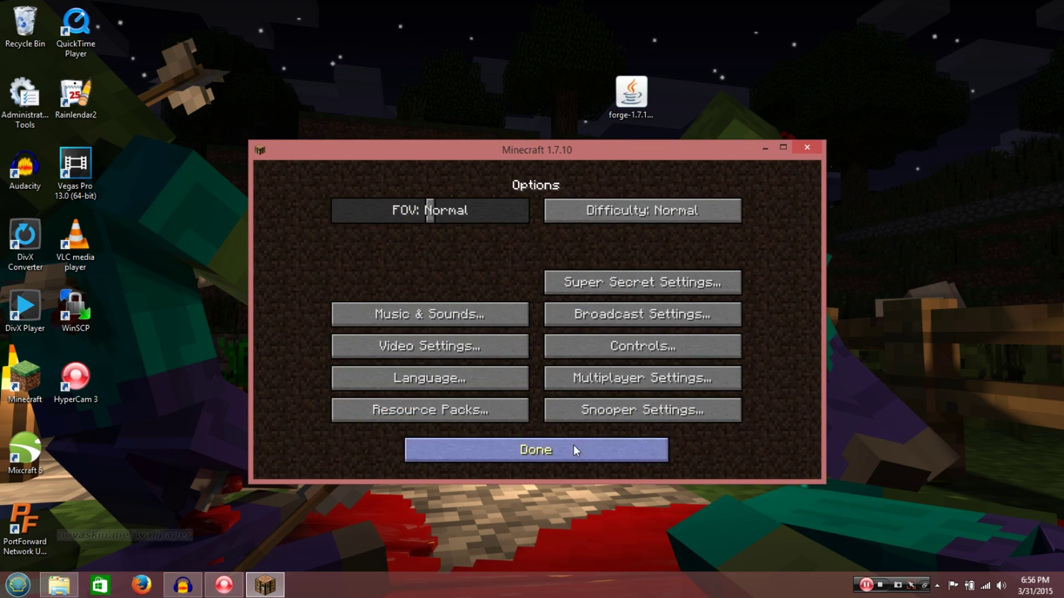
pyautogui.click(573, 444)
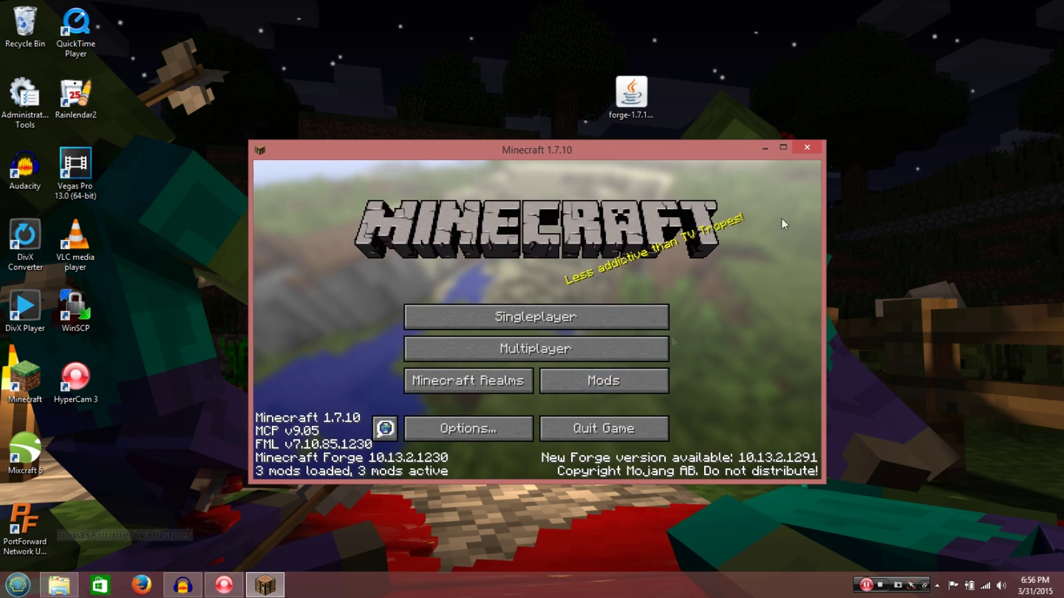
pyautogui.click(800, 151)
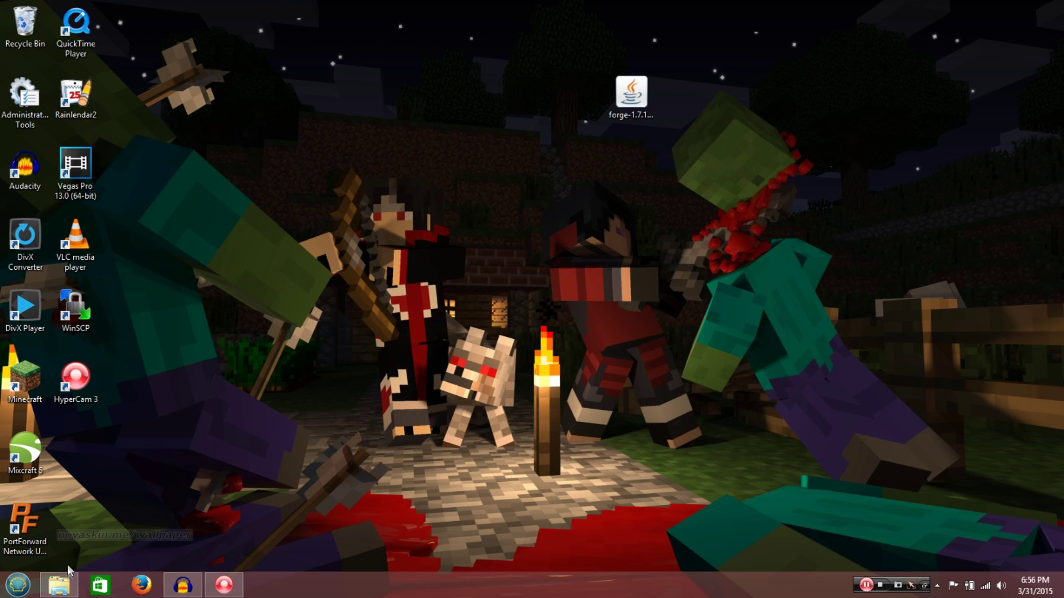
# Relaunch Minecraft and check the mod list for OptiFine, Pixelmon and Rei's Minimap, returning to the title screen
pyautogui.doubleClick(46, 378)
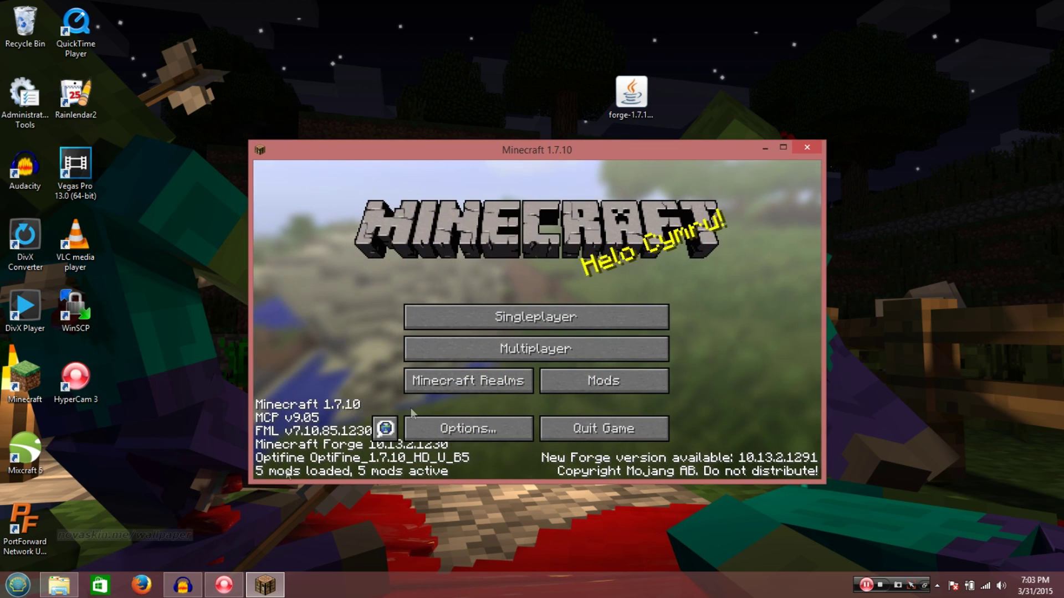
pyautogui.click(604, 385)
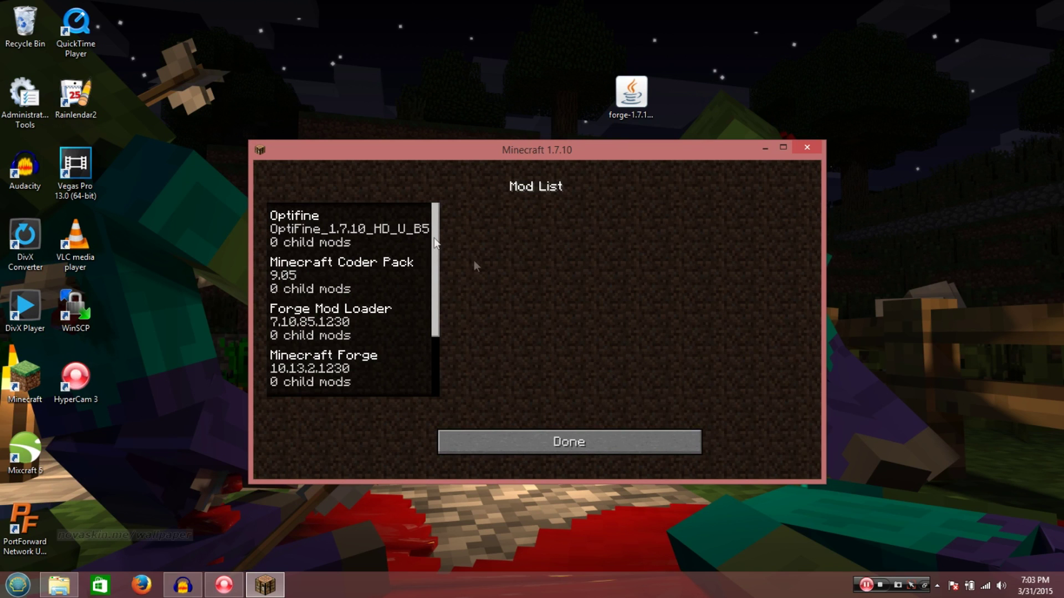
pyautogui.moveTo(438, 270); pyautogui.dragTo(438, 338)
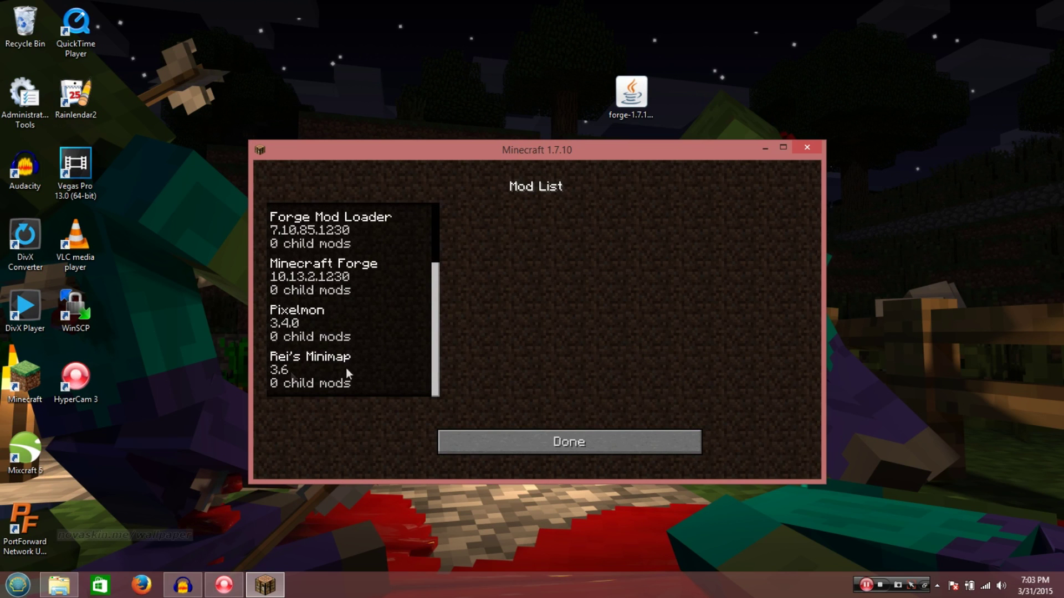
pyautogui.scroll(3, 388, 355)
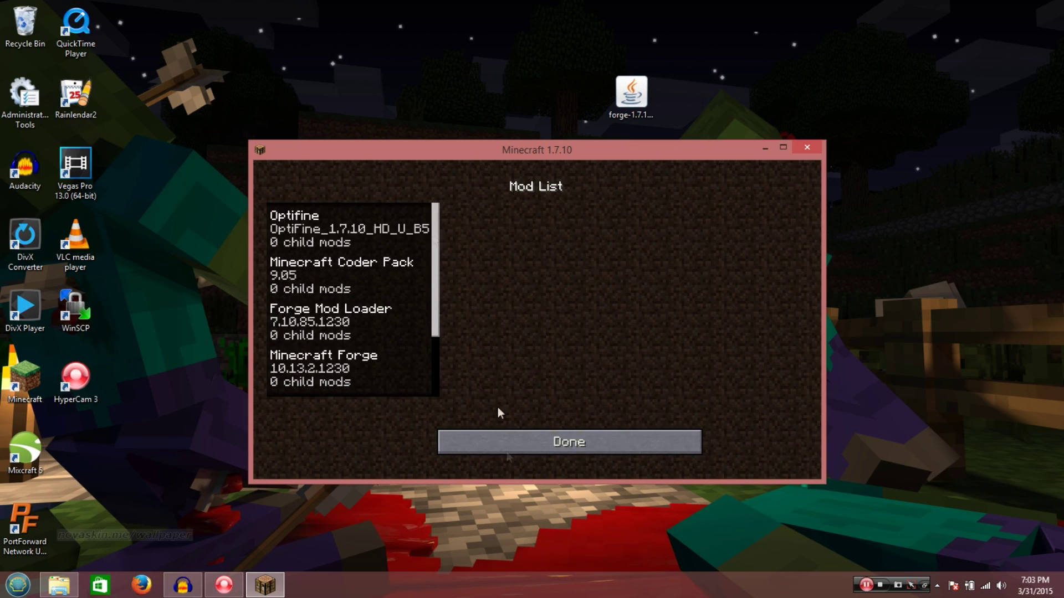
pyautogui.click(502, 442)
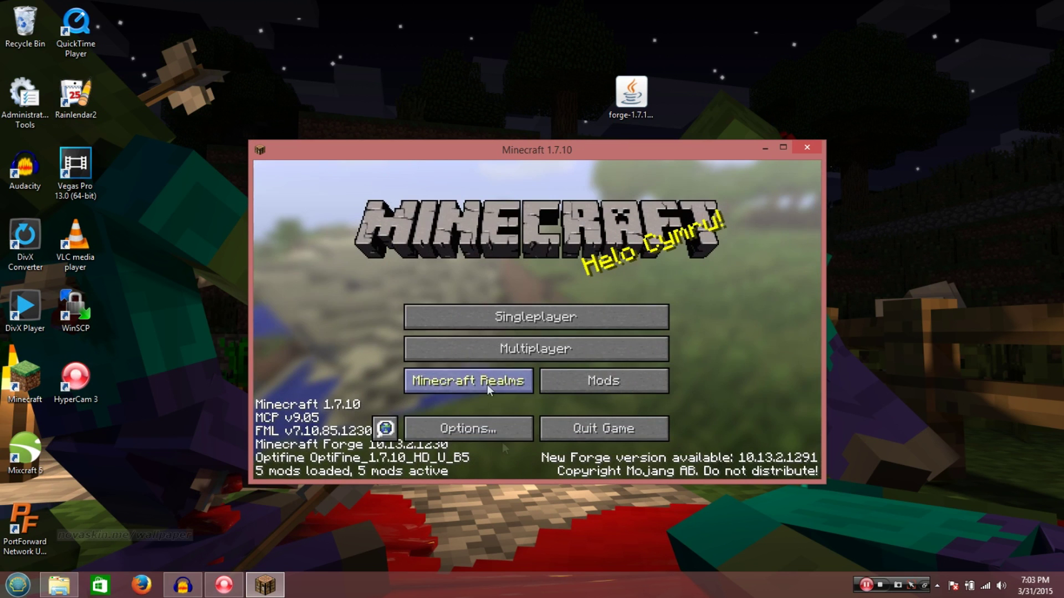
# Open the game's resource pack folder from the Options and place the other resourcepacks folder window beside it
pyautogui.click(482, 416)
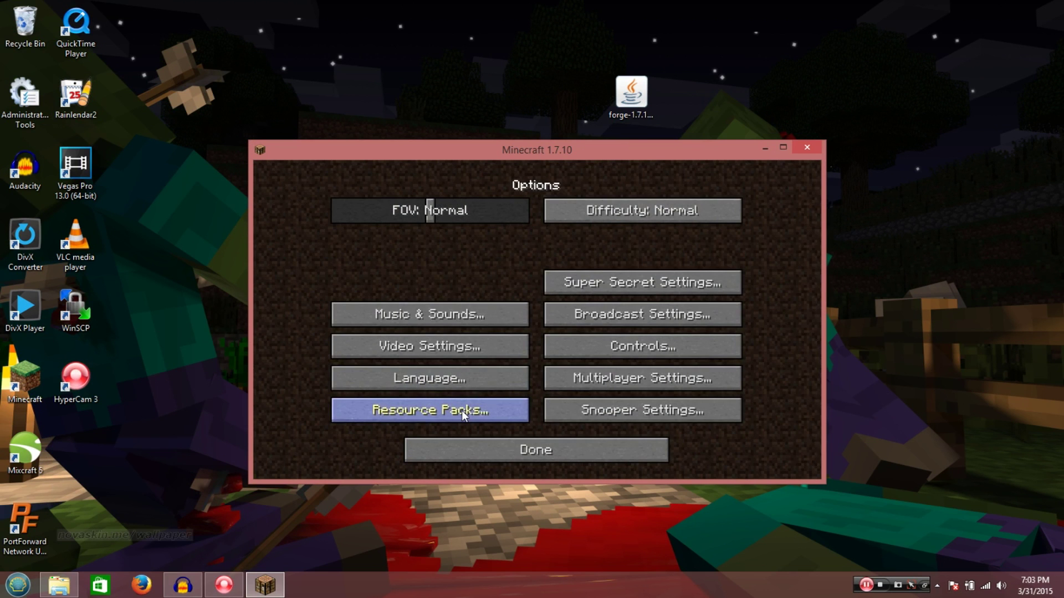
pyautogui.click(461, 414)
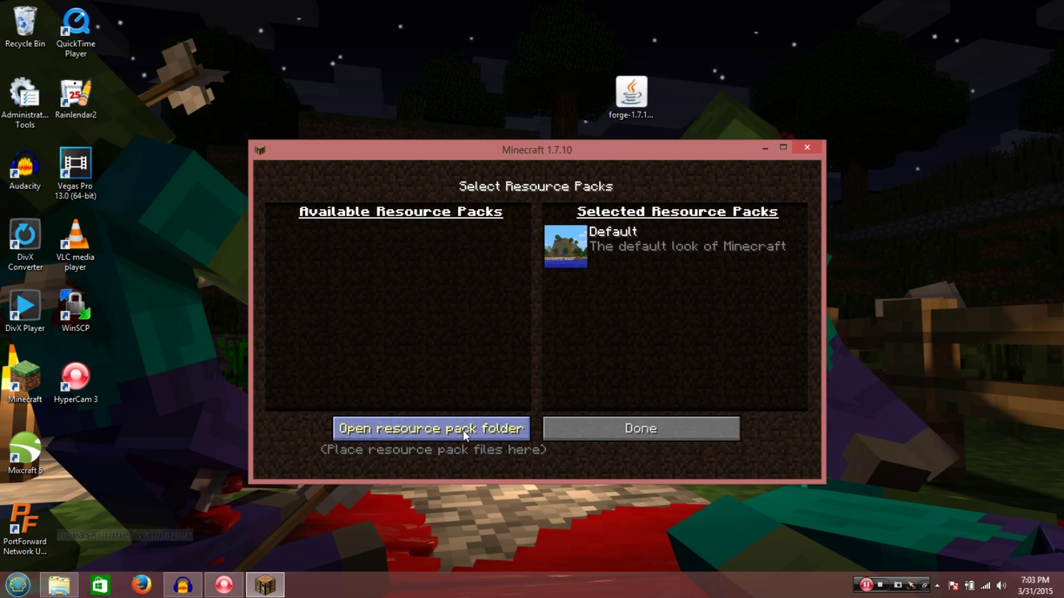
pyautogui.click(463, 431)
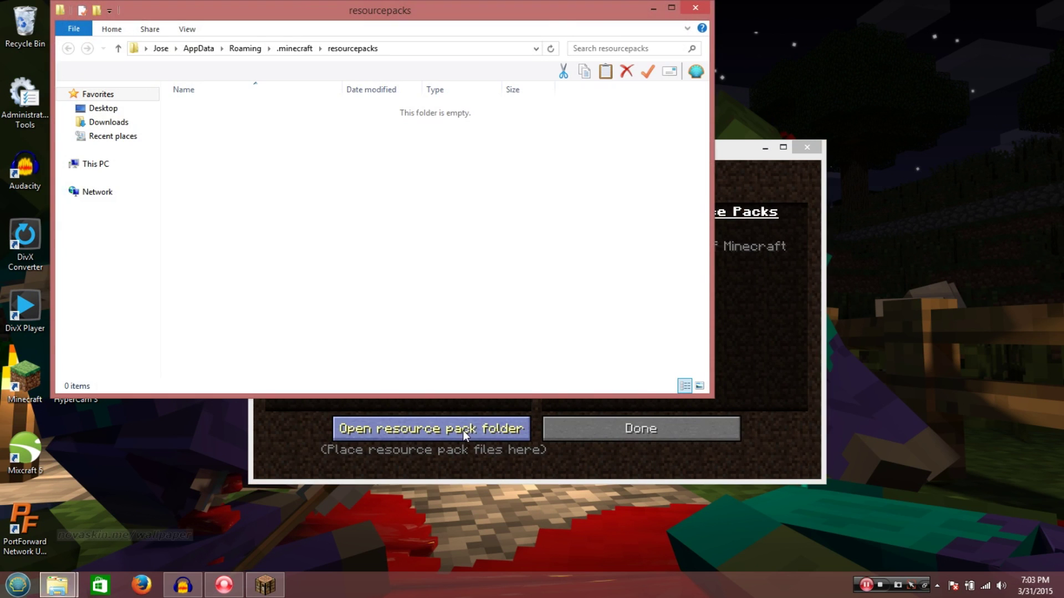
pyautogui.click(77, 581)
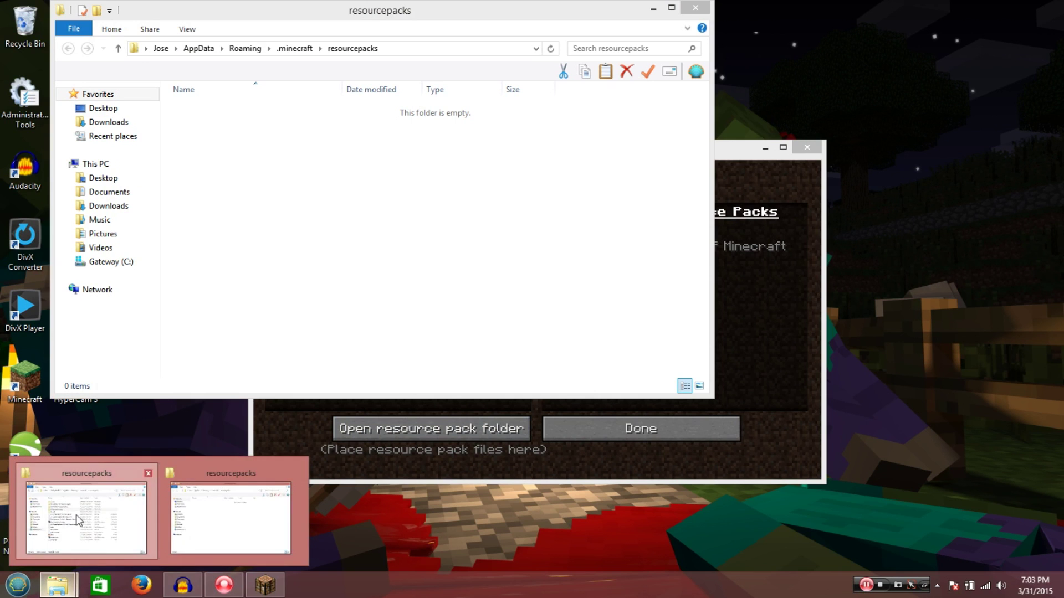
pyautogui.click(78, 521)
pyautogui.moveTo(300, 98); pyautogui.dragTo(843, 191)
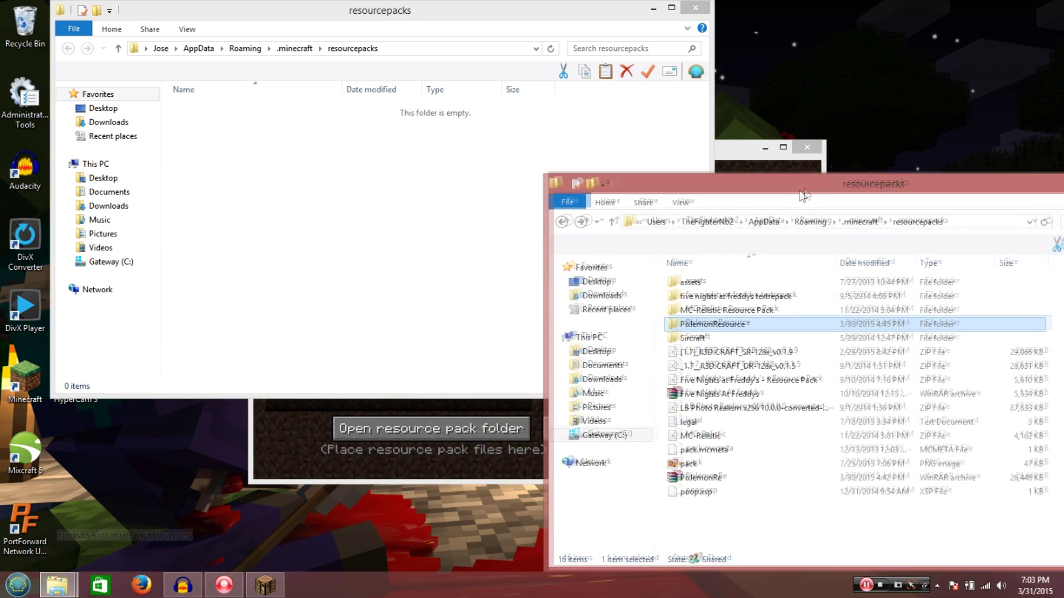
# Copy the PixlemonResource folder from the other resourcepacks folder into the game's empty resourcepacks folder
pyautogui.rightClick(712, 323)
pyautogui.click(737, 487)
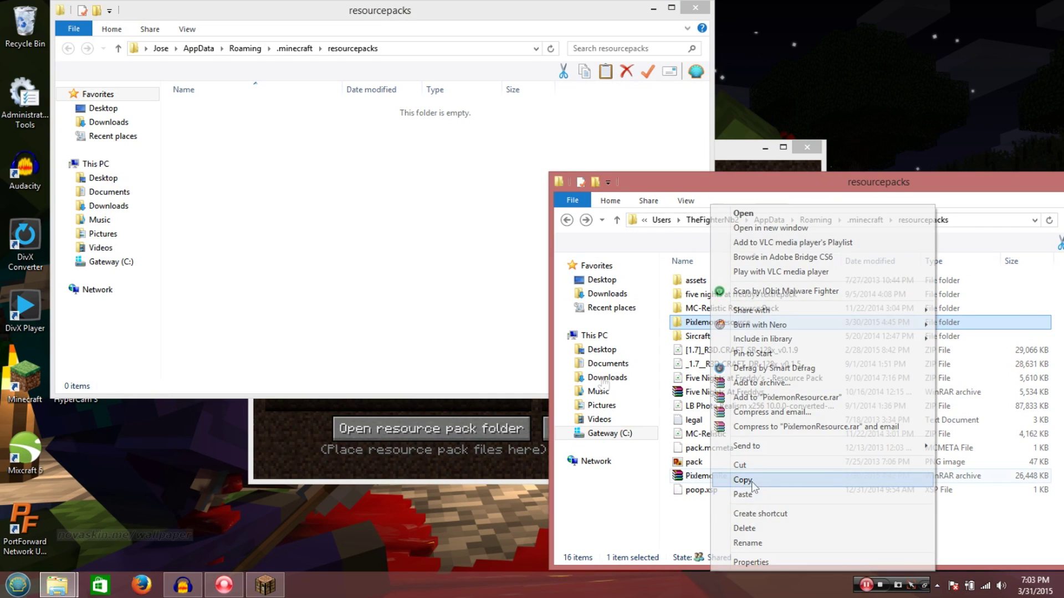
pyautogui.click(405, 256)
pyautogui.rightClick(393, 247)
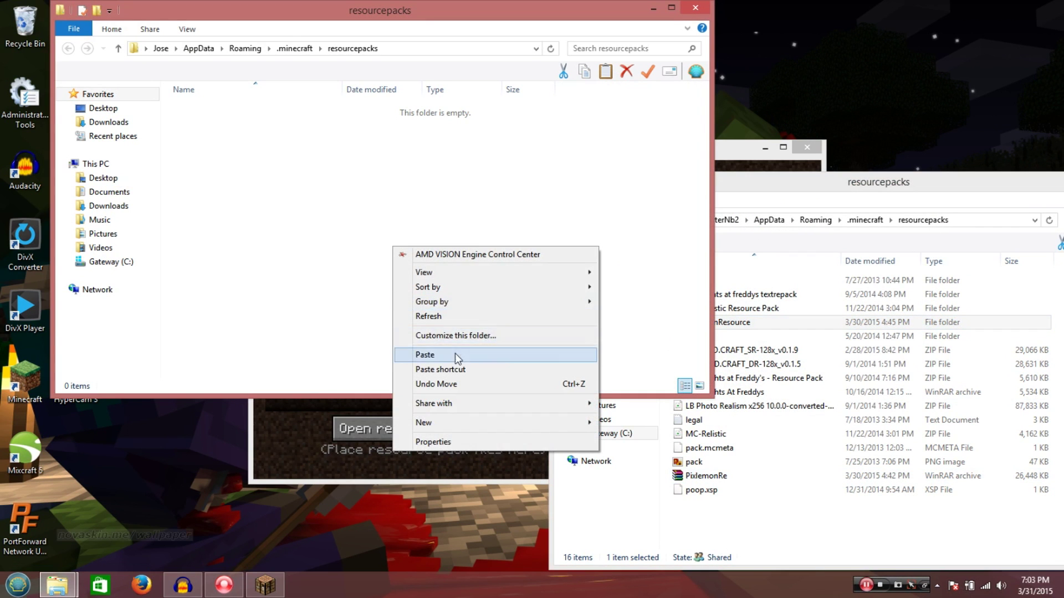
pyautogui.click(424, 355)
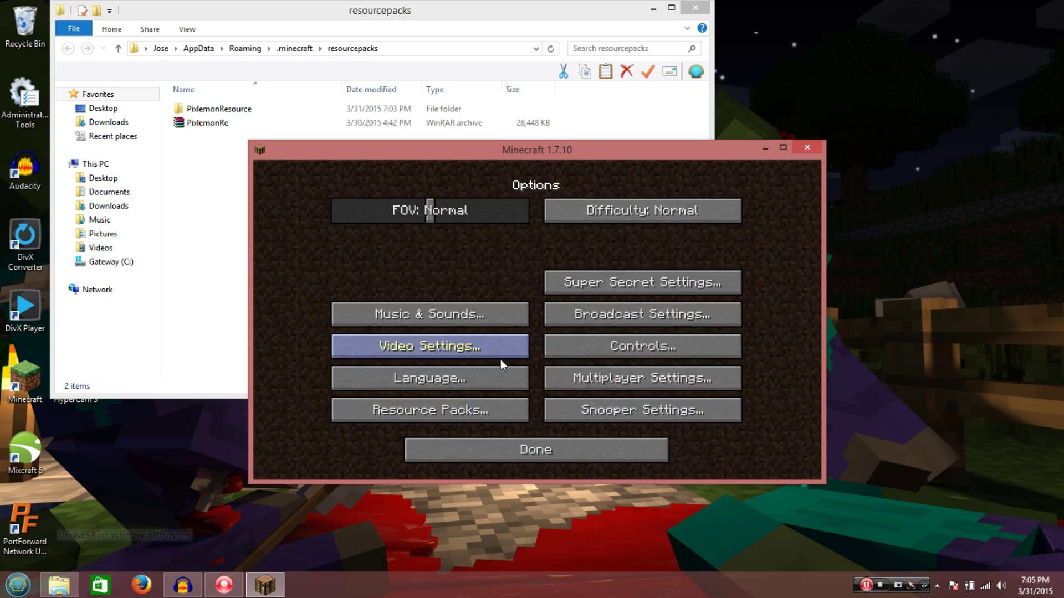
# Activate the PixlemonResource pack in Minecraft's resource pack selection and return to the title screen
pyautogui.click(434, 420)
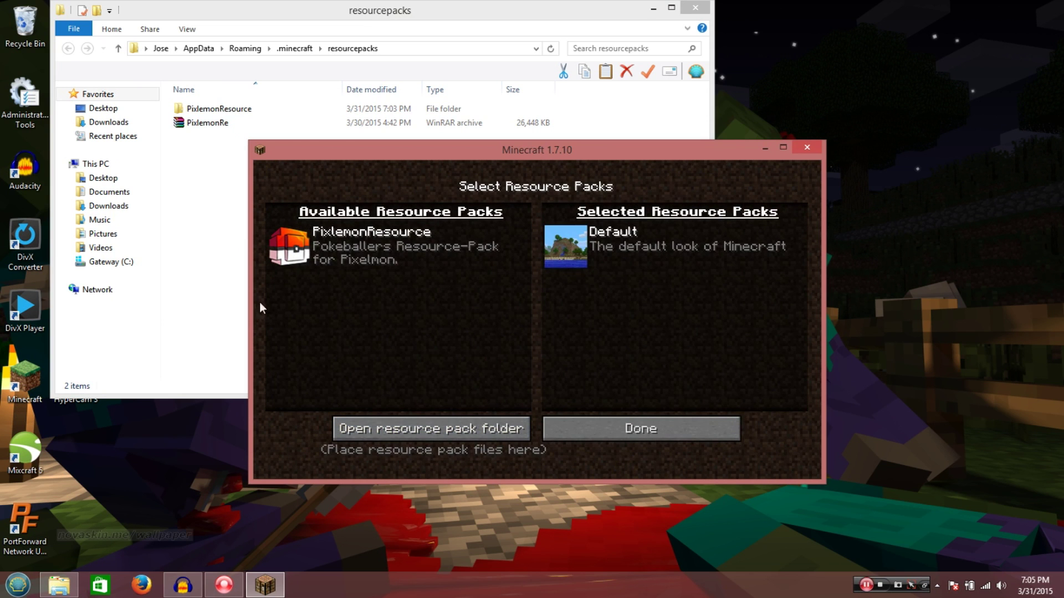
pyautogui.click(294, 245)
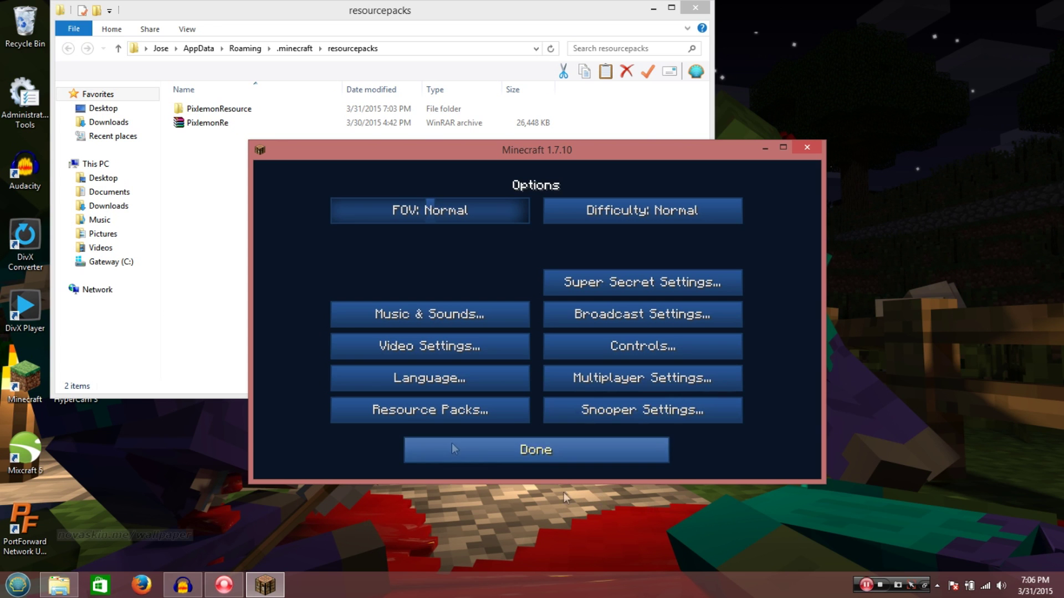
pyautogui.click(539, 451)
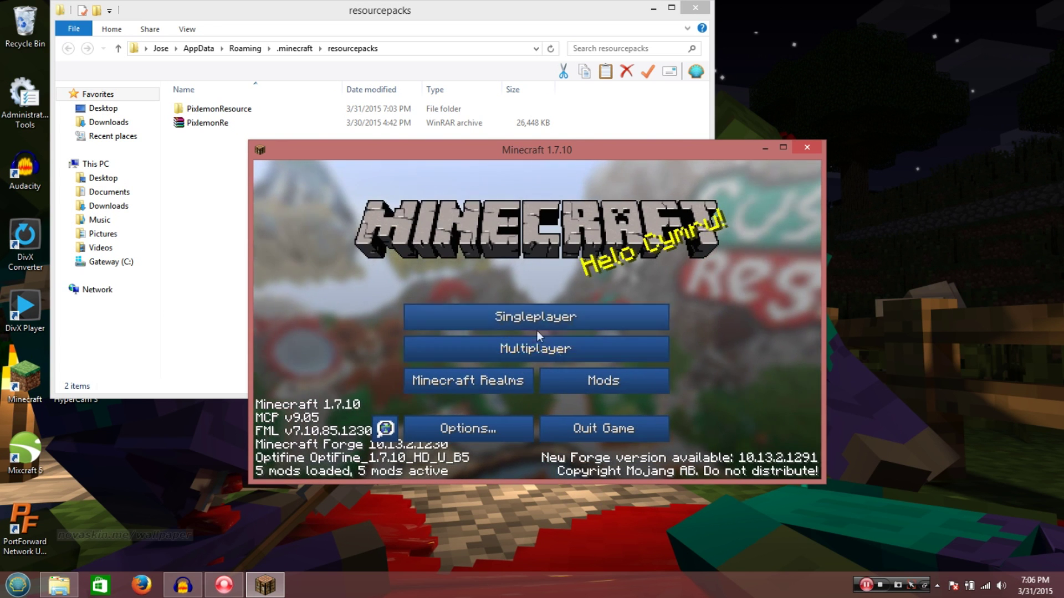
# Add a multiplayer server with the address pikacity.co, keeping the default server name
pyautogui.click(567, 349)
pyautogui.click(623, 422)
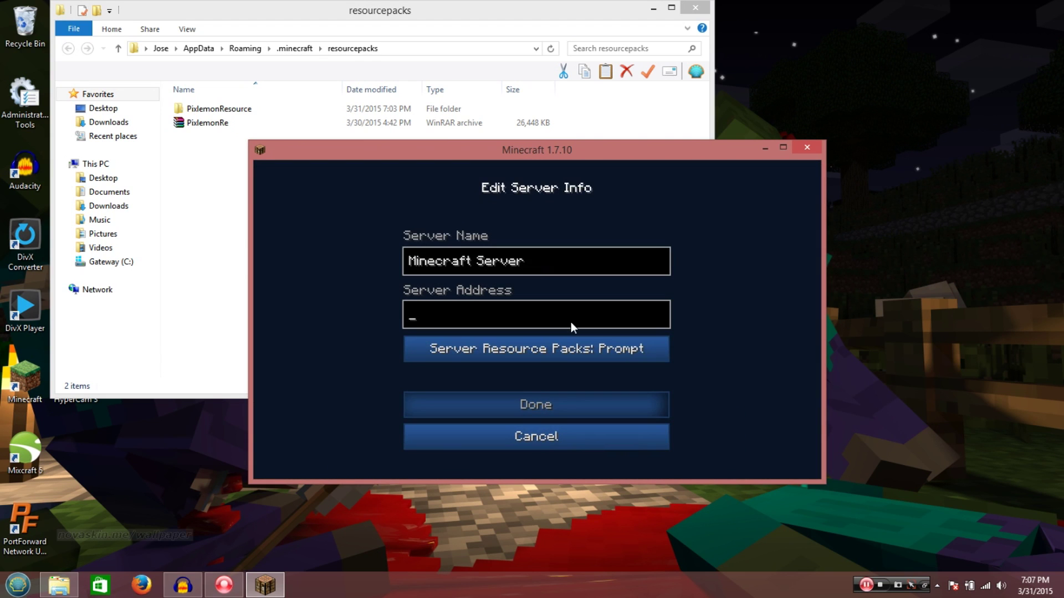
pyautogui.write('pikac')
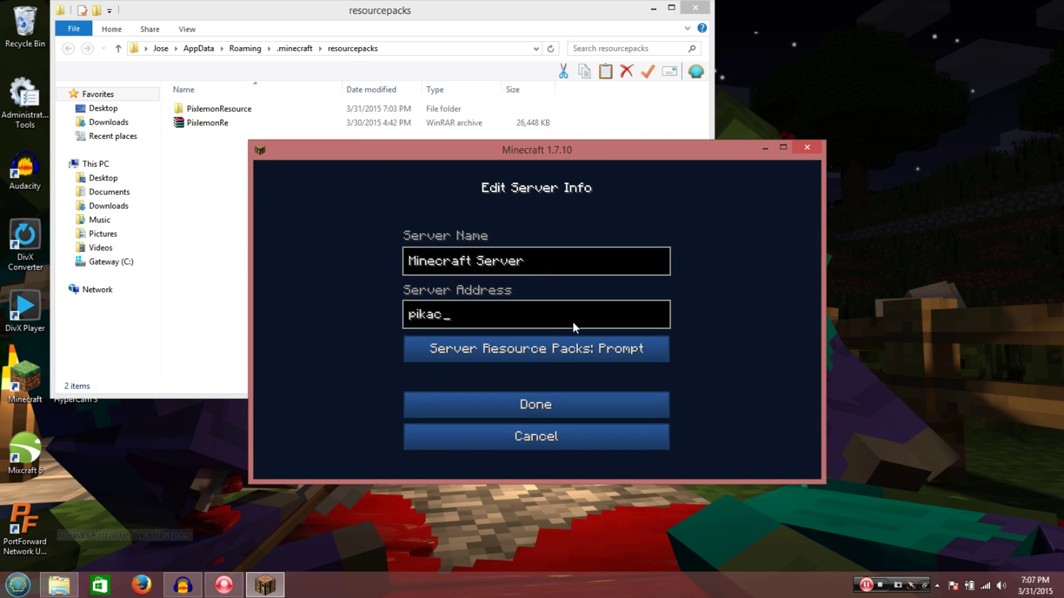
pyautogui.write('ity.co')
pyautogui.press('Return')
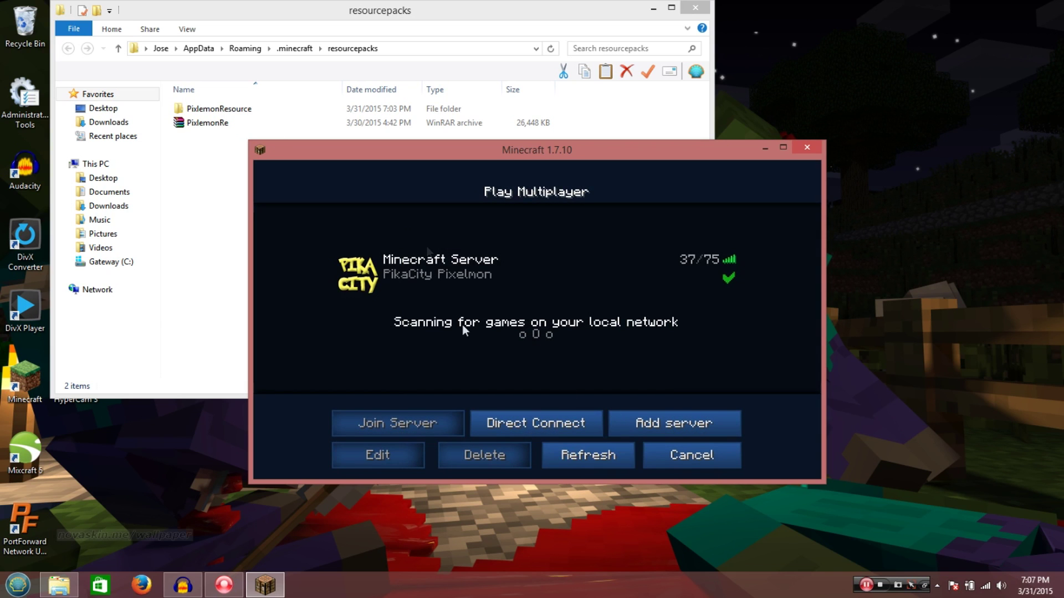
# Join the PikaCity Pixelmon server, maximize the game window and resume playing
pyautogui.click(434, 279)
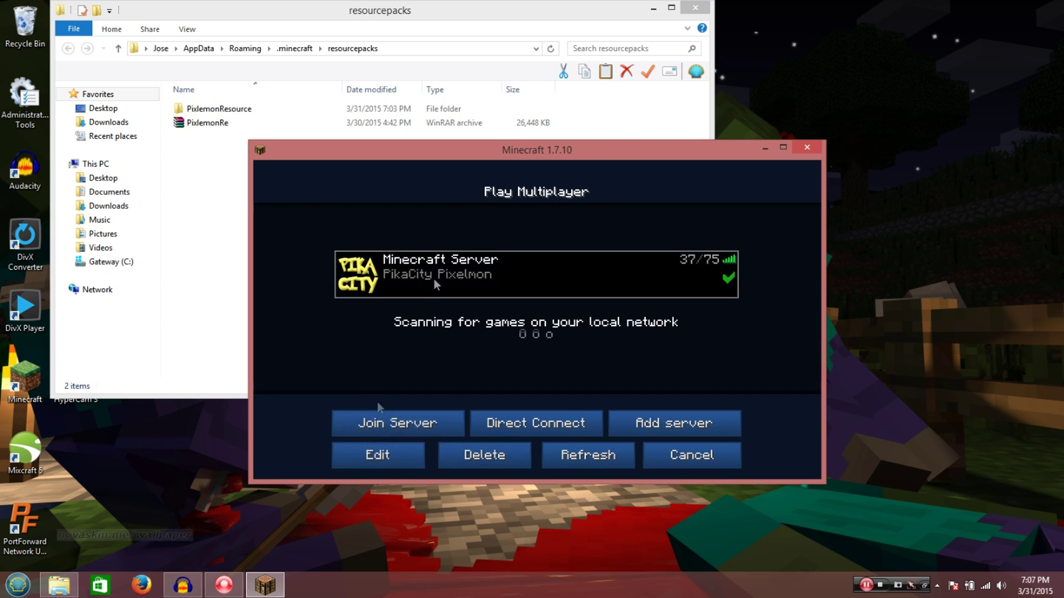
pyautogui.click(377, 423)
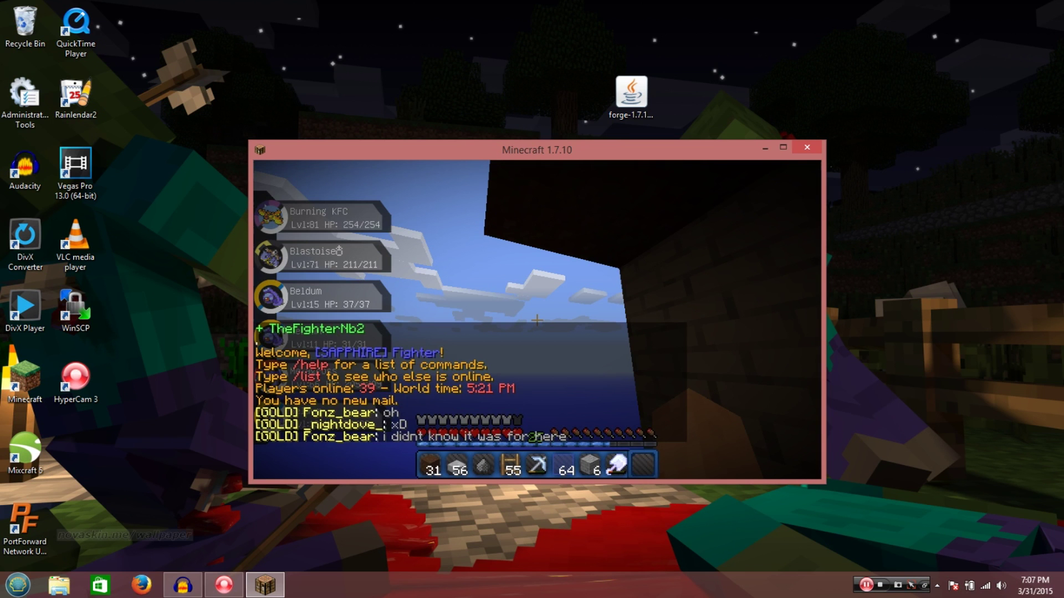
pyautogui.press('Escape')
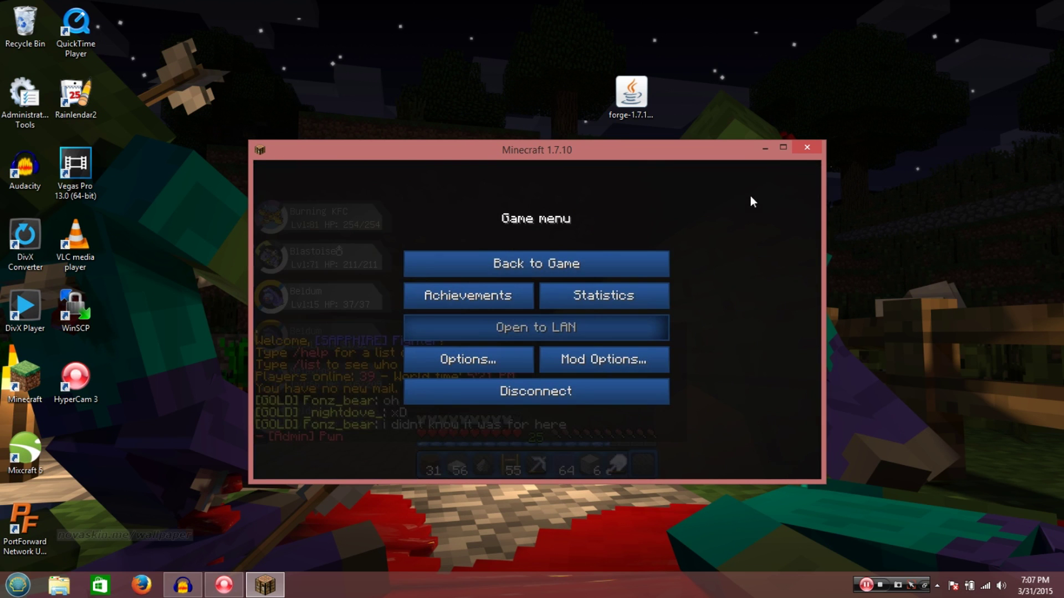
pyautogui.click(782, 148)
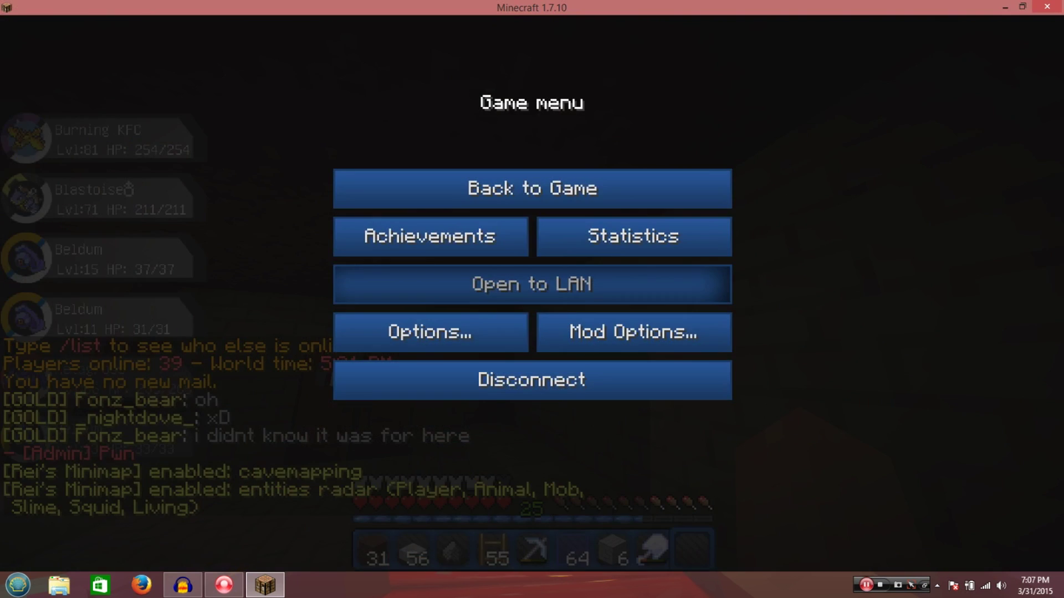
pyautogui.press('Escape')
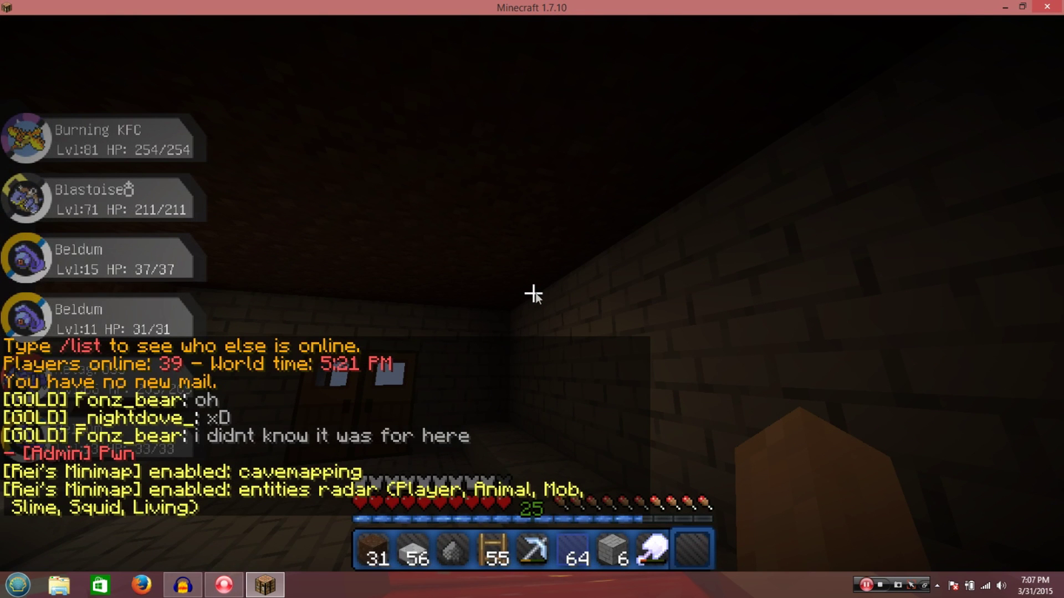
# Send the chat message "Hi Guys say hi to YouTube :3" to the players on the server
pyautogui.press('t')
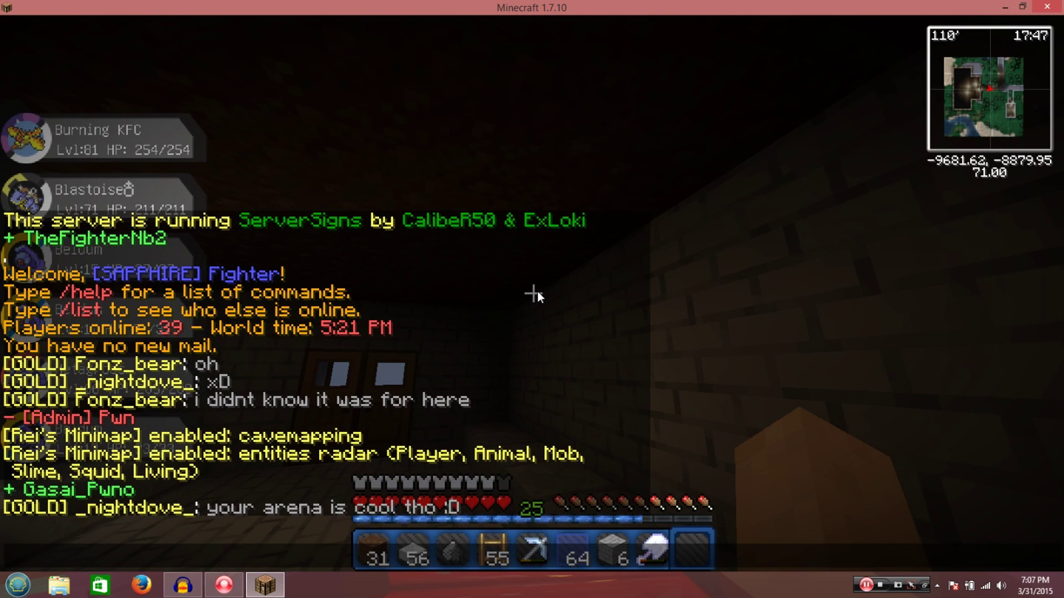
pyautogui.write('Hi')
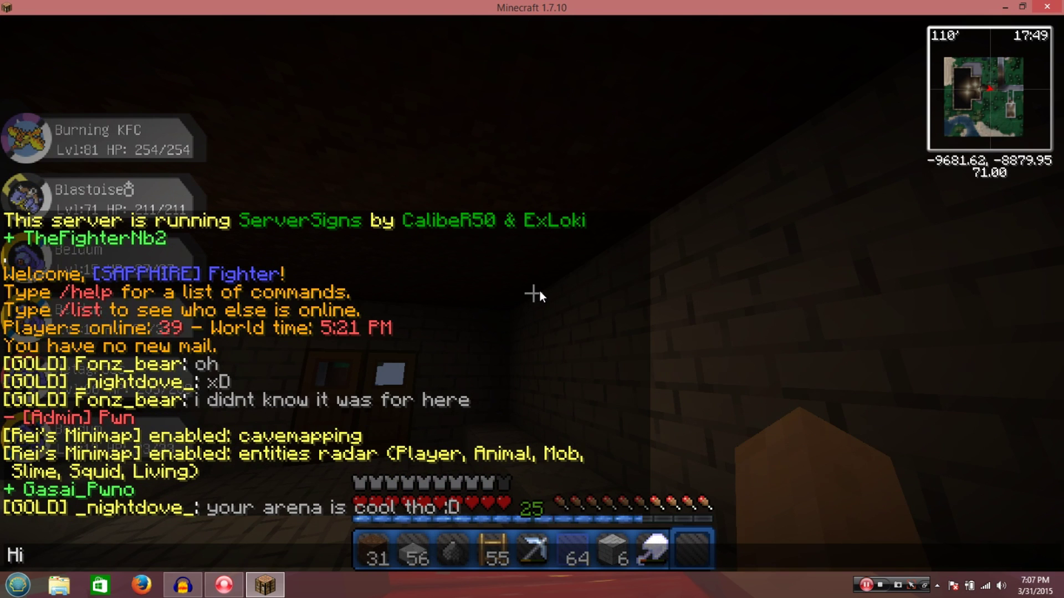
pyautogui.write(' Guys')
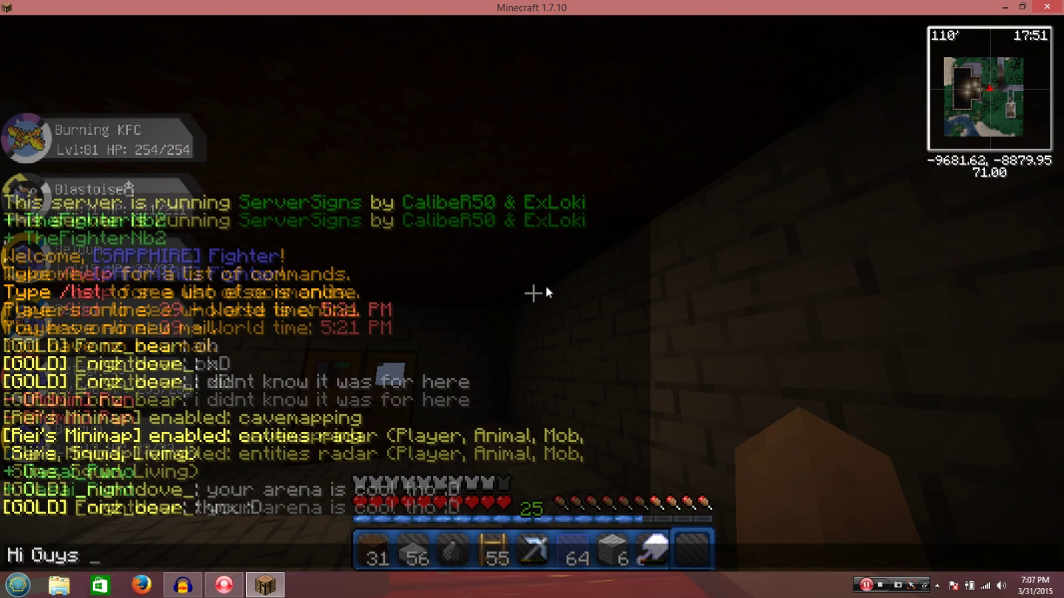
pyautogui.write(' say hi to ')
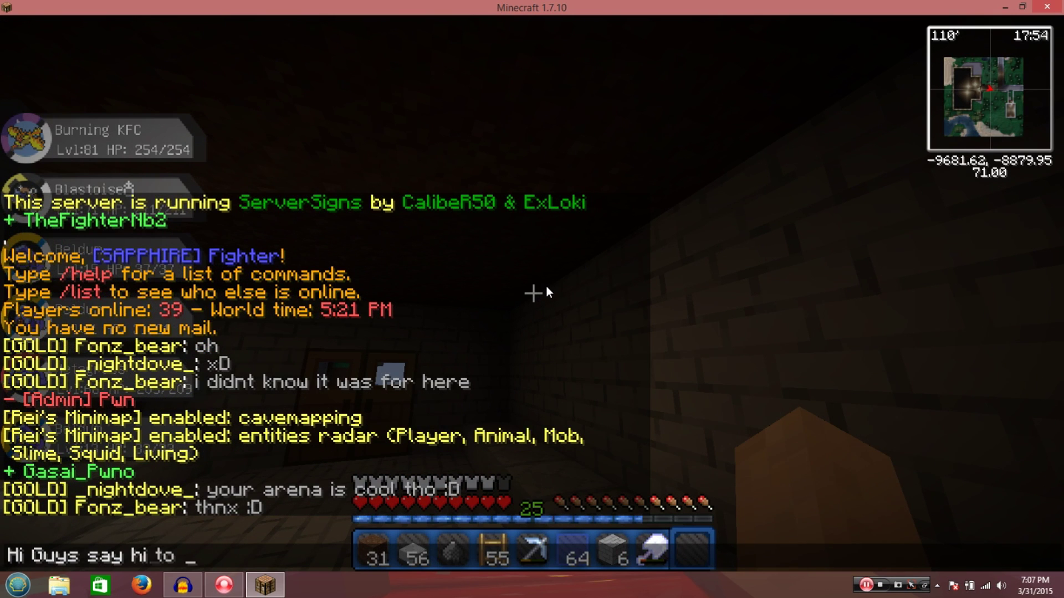
pyautogui.write('YouTube ')
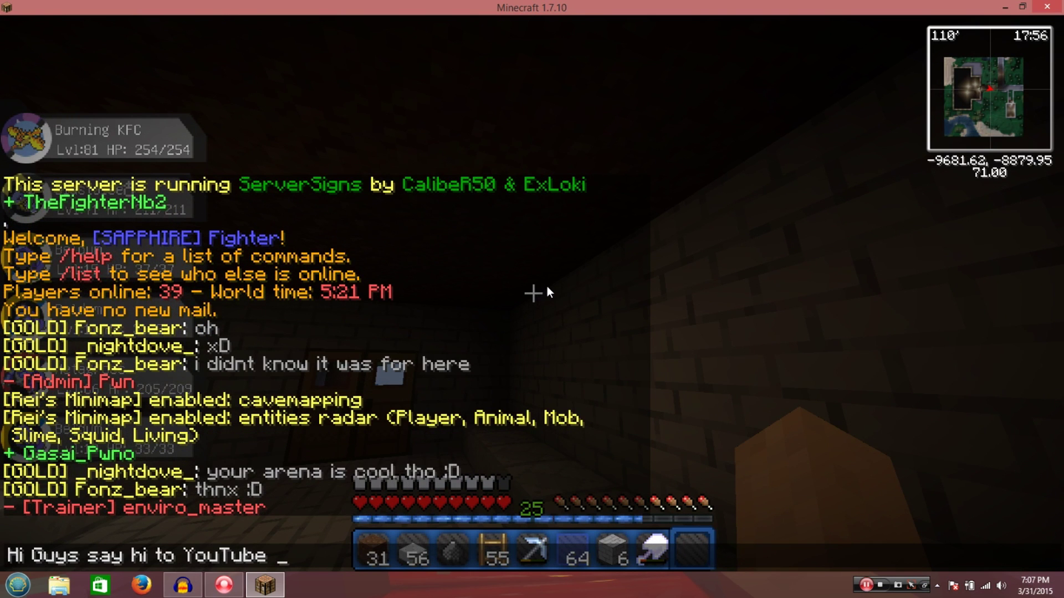
pyautogui.write(':D')
pyautogui.press('BackSpace')
pyautogui.write('3')
pyautogui.press('Return')
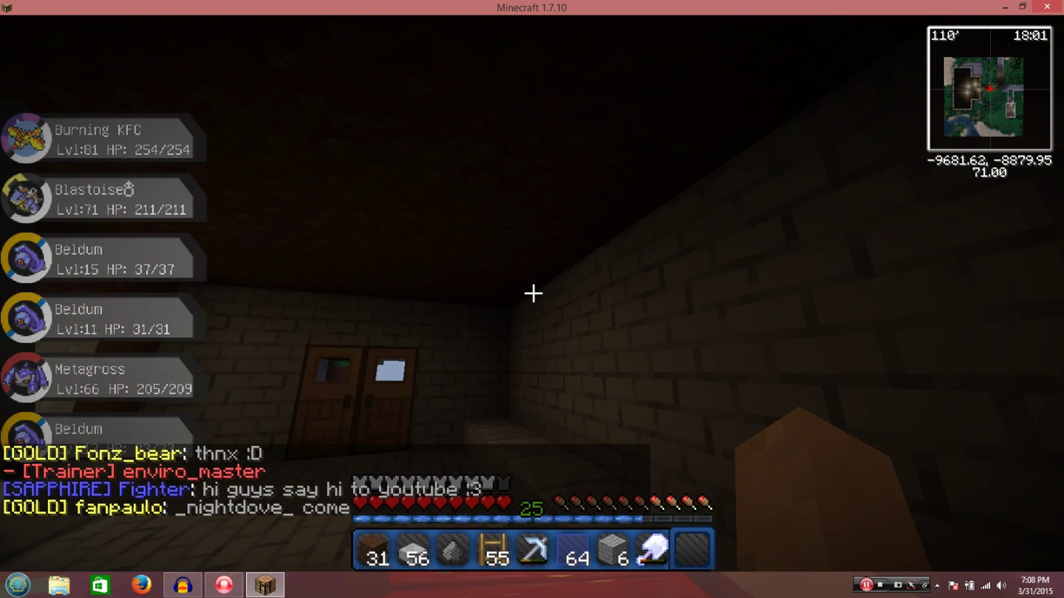
# Walk around inside the brick room near the double doors and open the game menu
pyautogui.press('w')
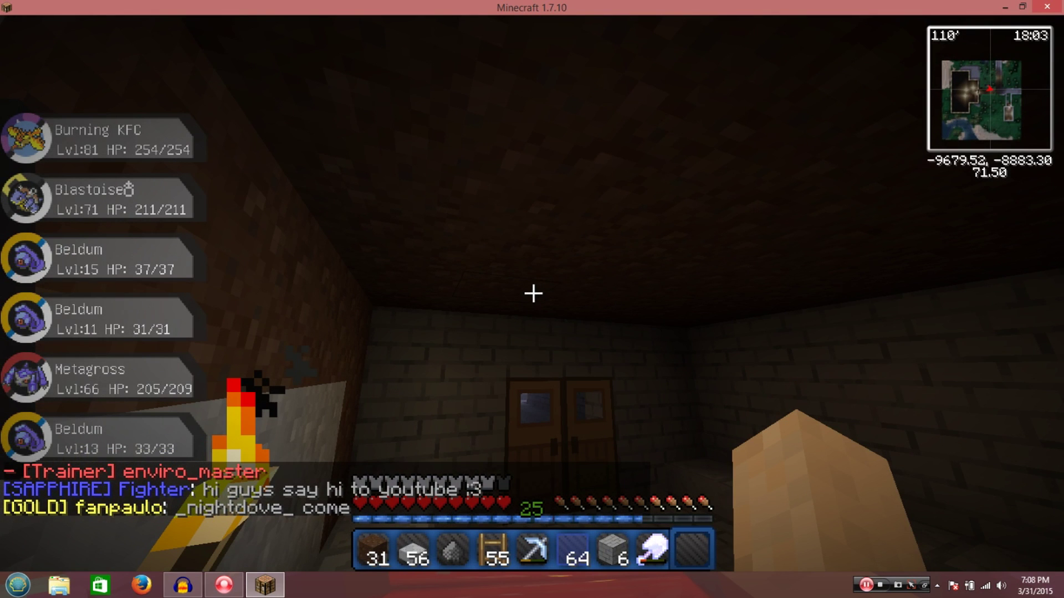
pyautogui.press('w')
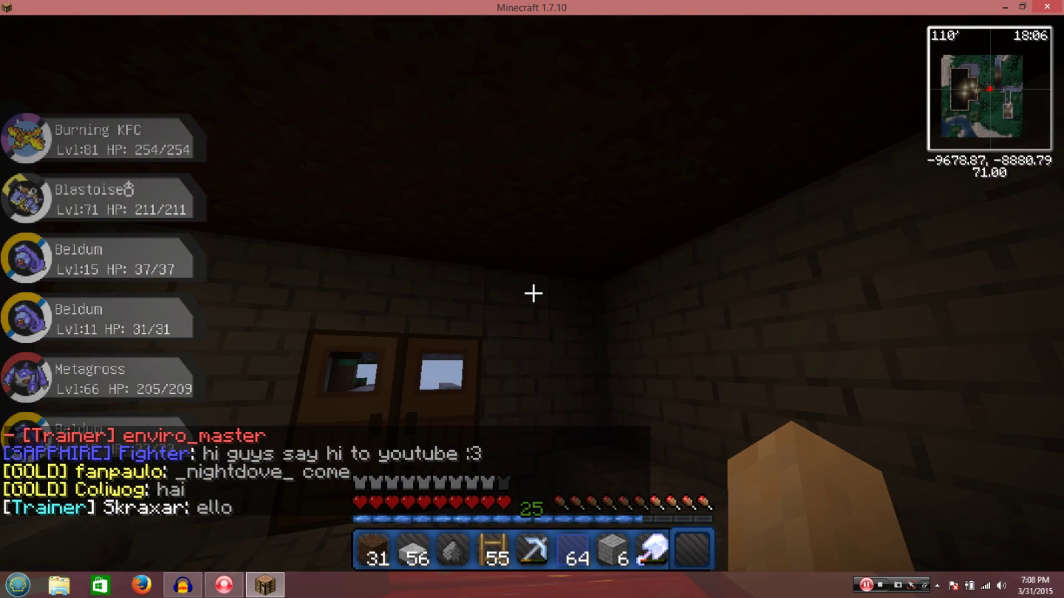
pyautogui.press('w')
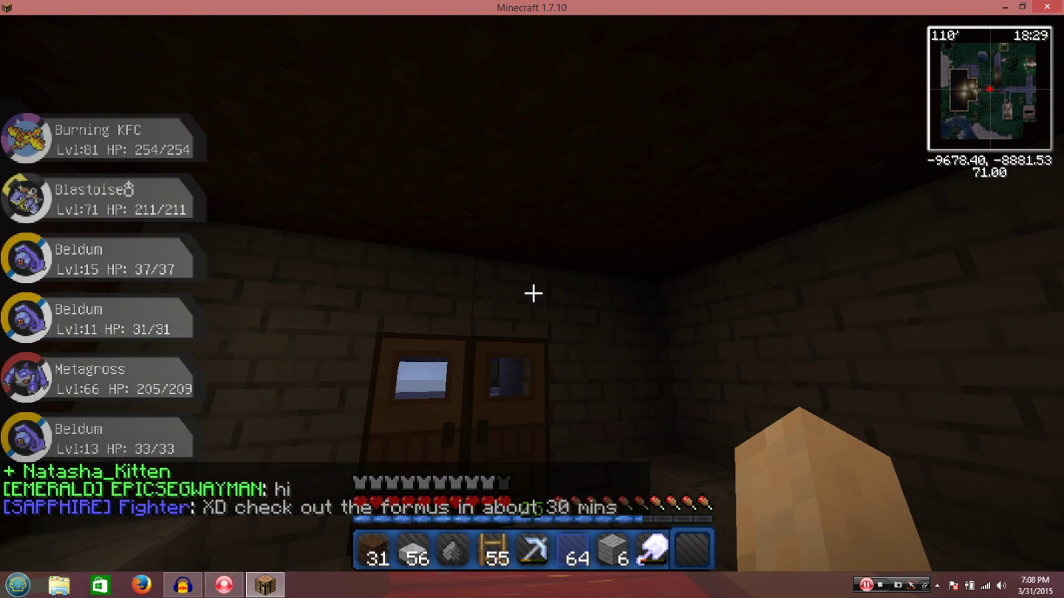
pyautogui.press('Escape')
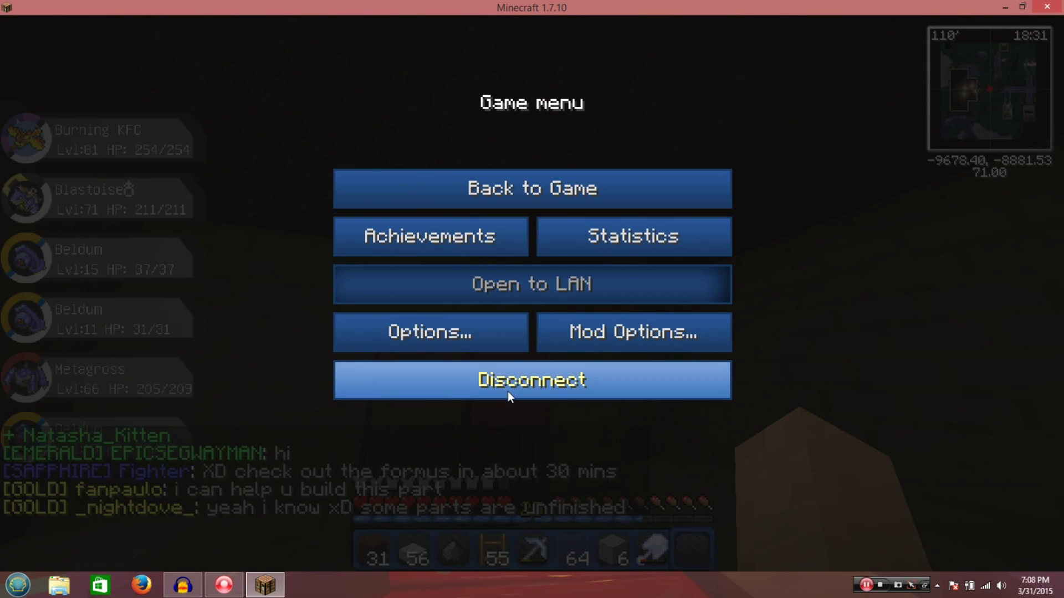